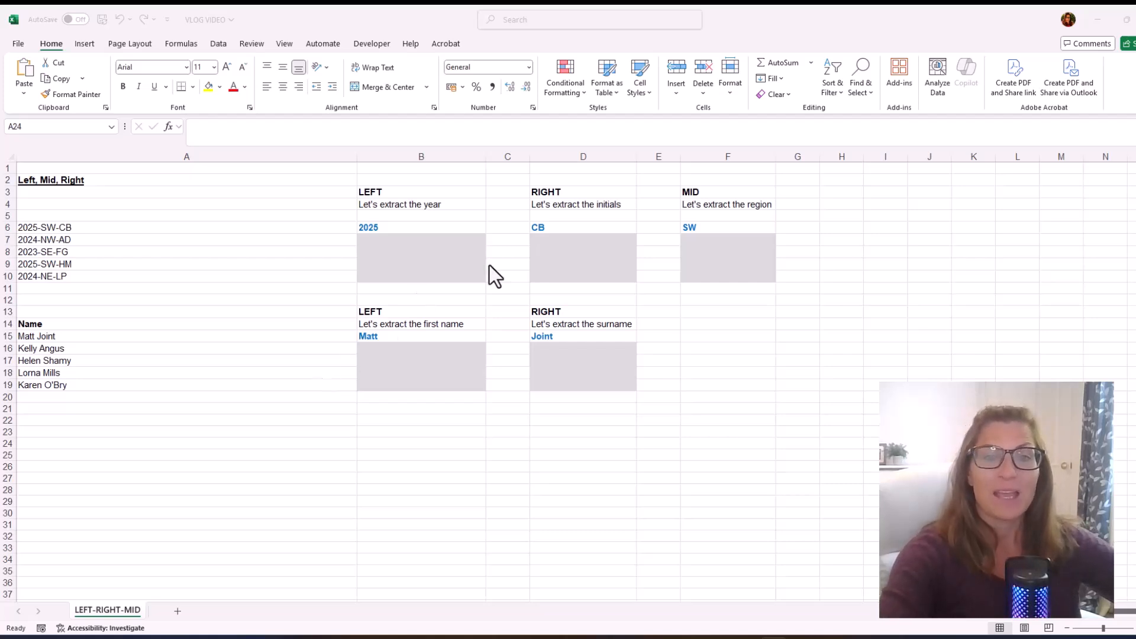
Examine the example LEFT formula in B6, including its cell reference and number-of-characters argument.
left_click(408, 230)
left_click(406, 231)
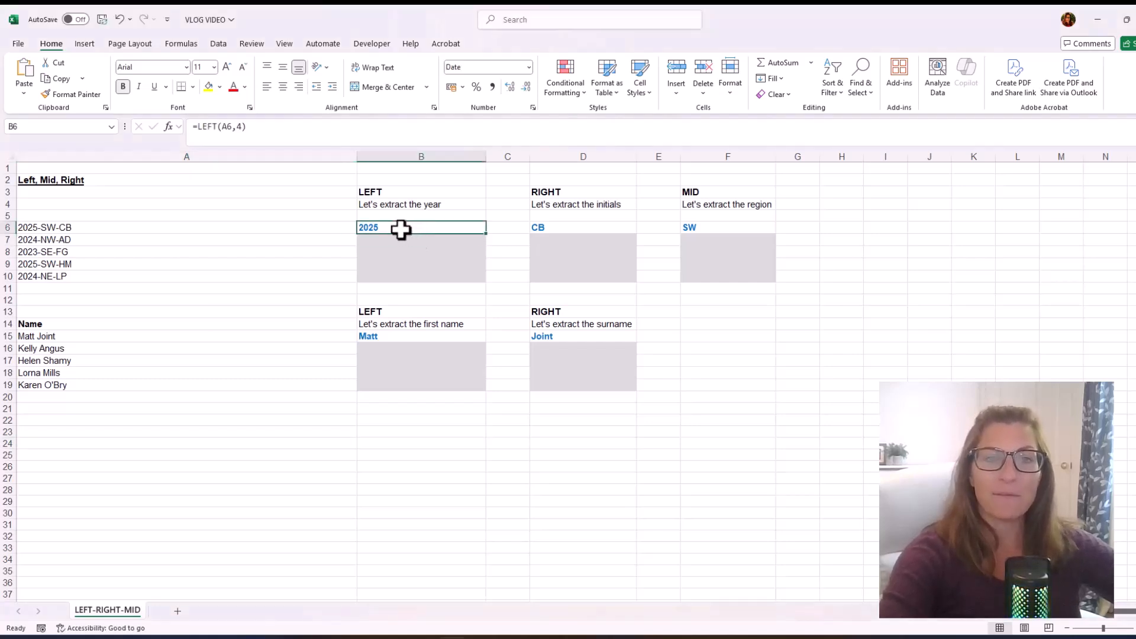
left_click(220, 127)
left_click_drag(221, 127, 242, 127)
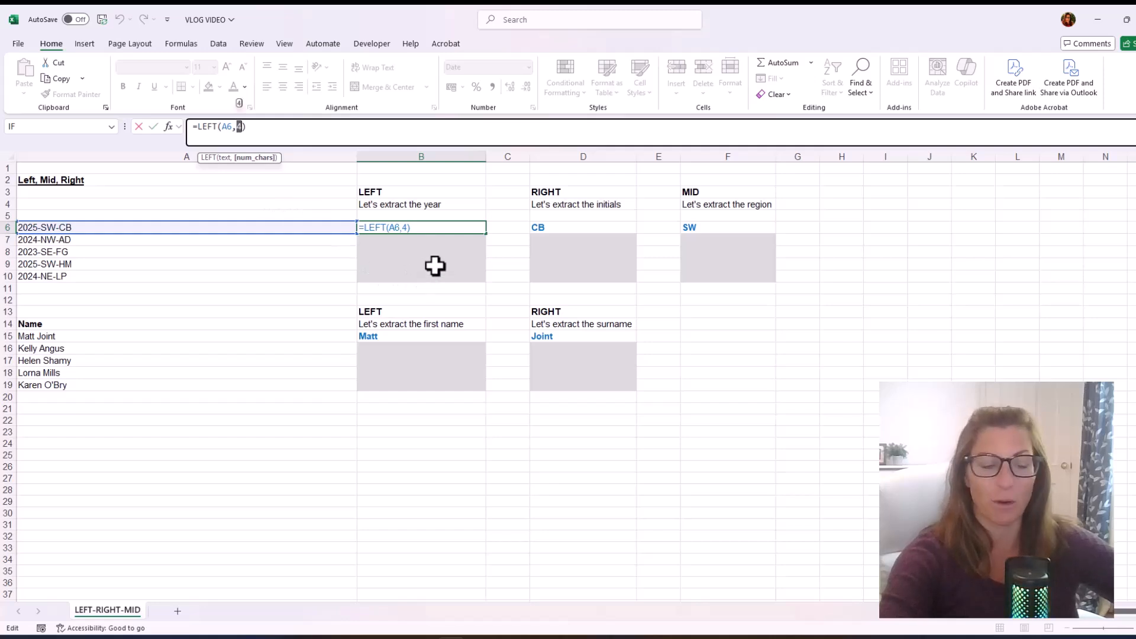
key("ctrl+Return")
Enter the formula =LEFT(A7,4) in B7 to extract the year from the code in A7.
left_click(415, 241)
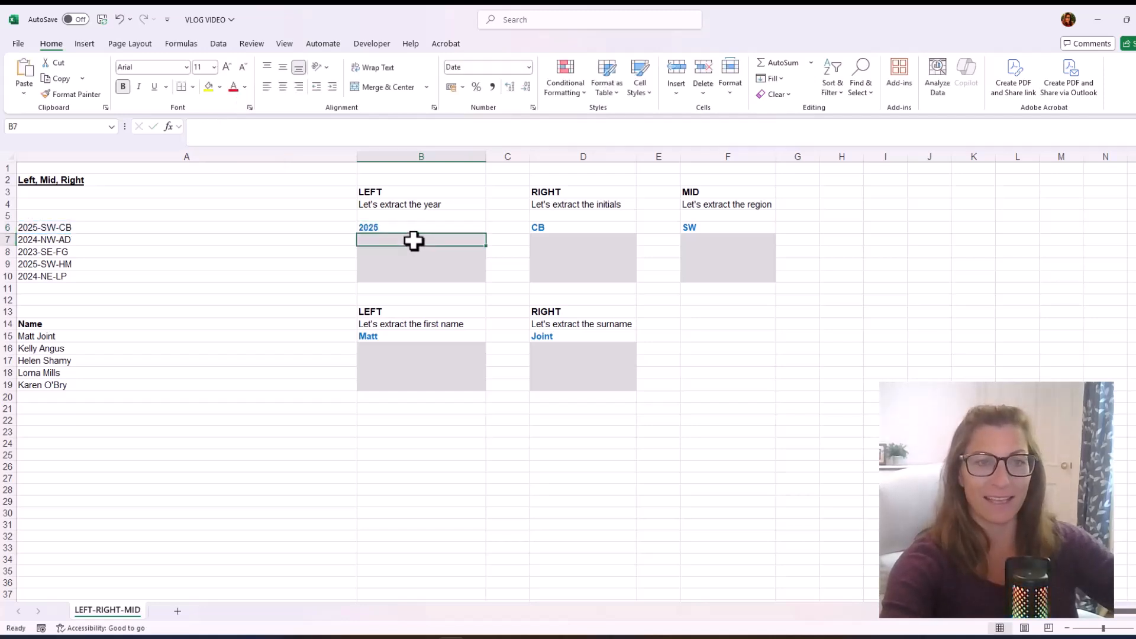
type("=")
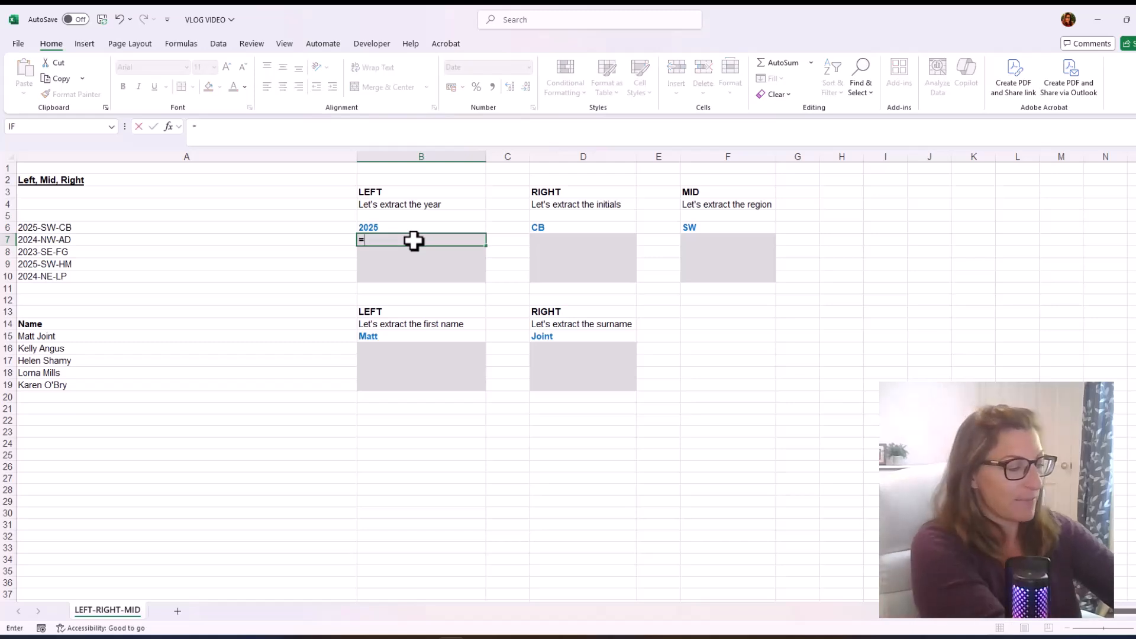
type("let(")
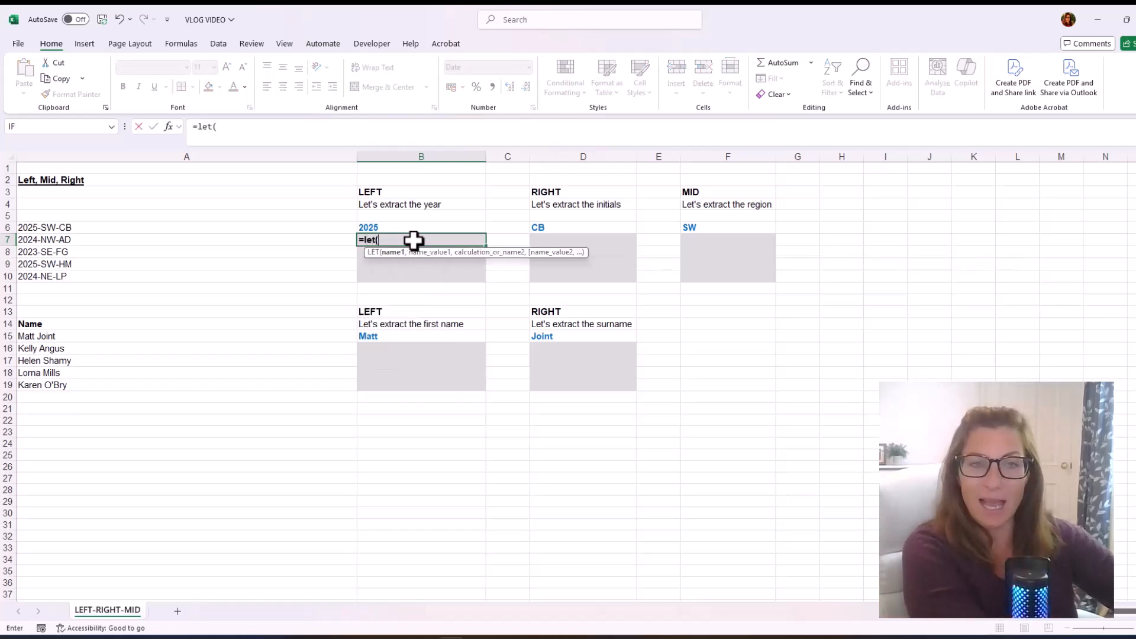
key("BackSpace")
key("BackSpace")
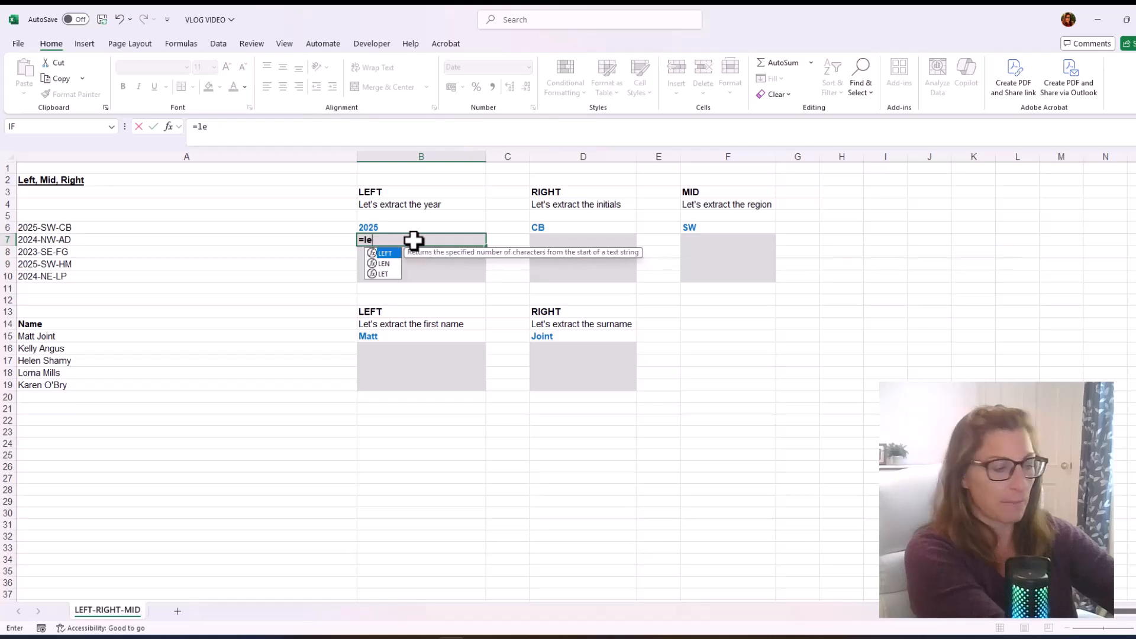
type("ft(")
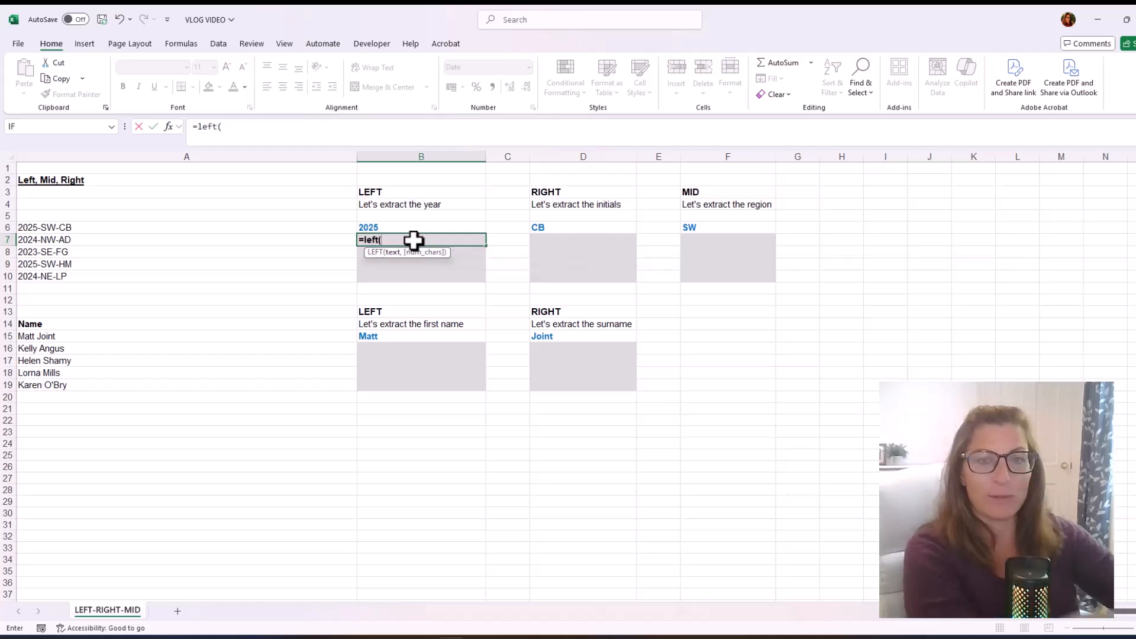
left_click(193, 244)
type(",")
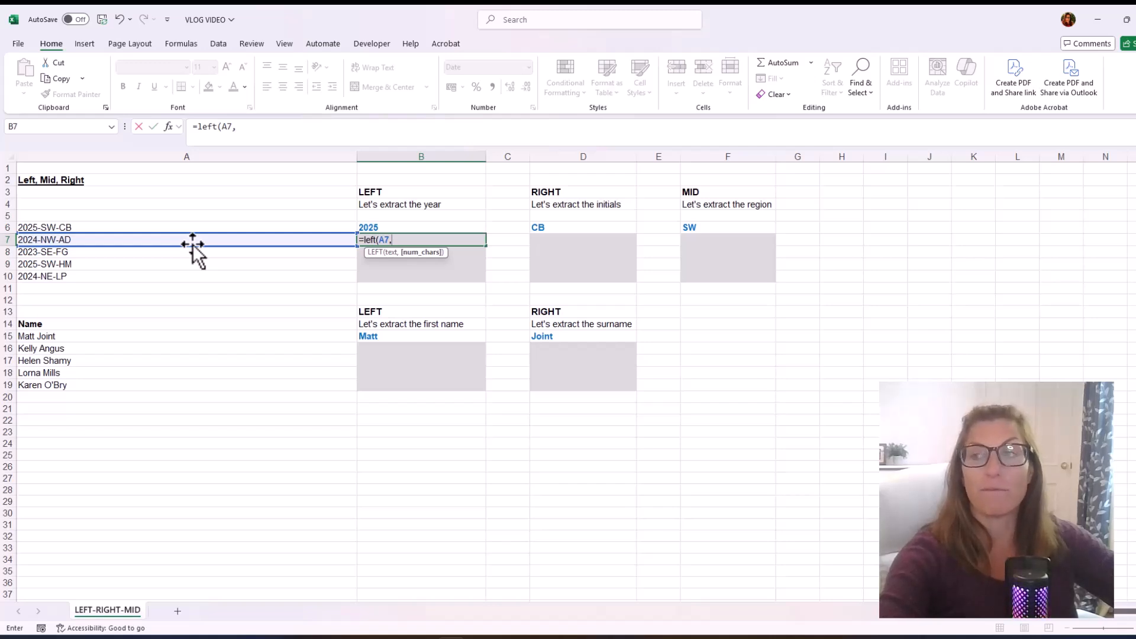
type("4")
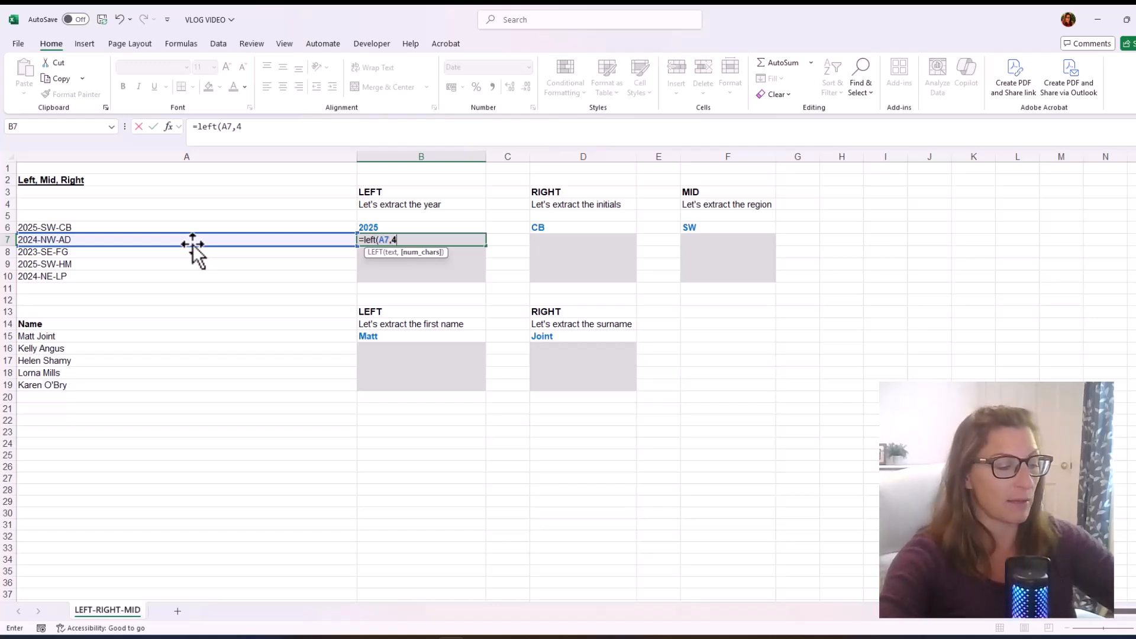
type(")")
key("Return")
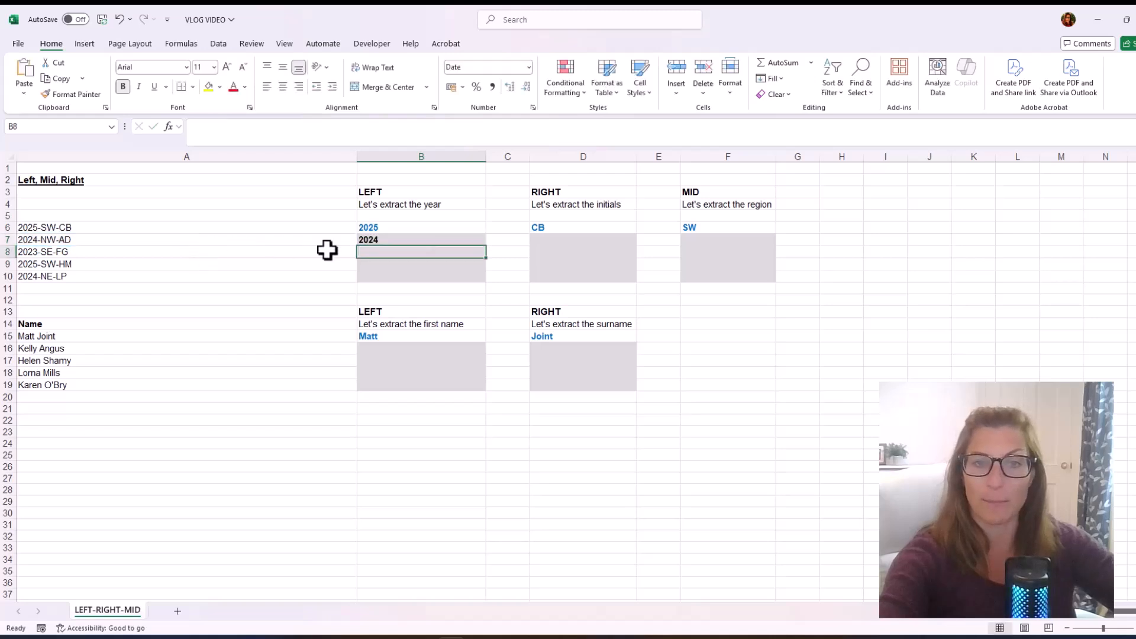
Fill the year formula from B7 down through B10.
left_click(397, 237)
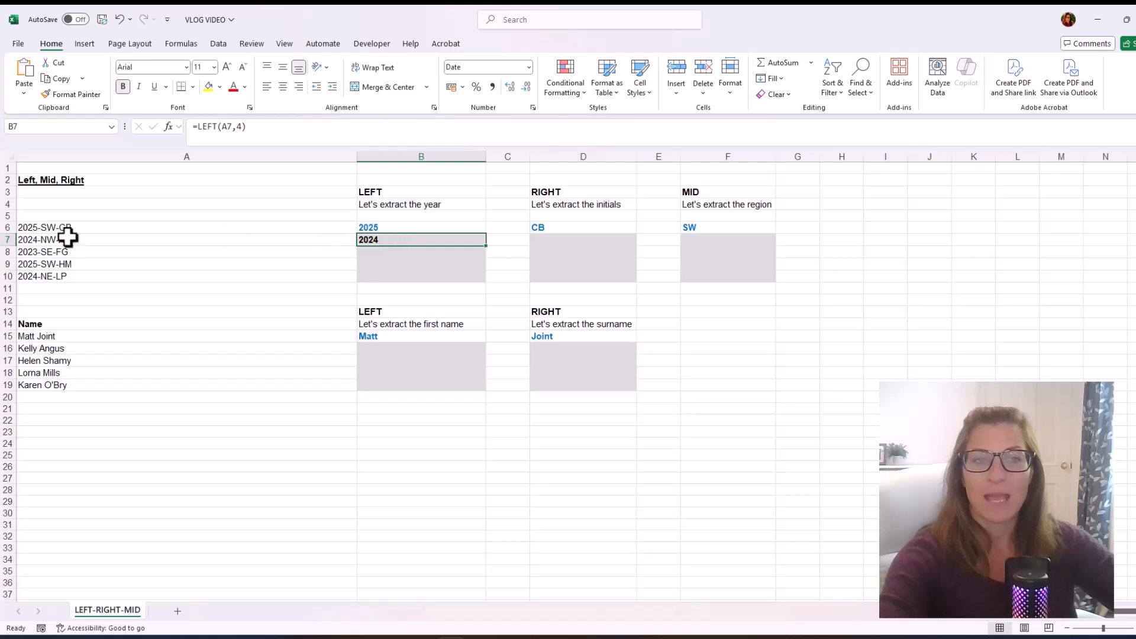
left_click_drag(45, 228, 46, 277)
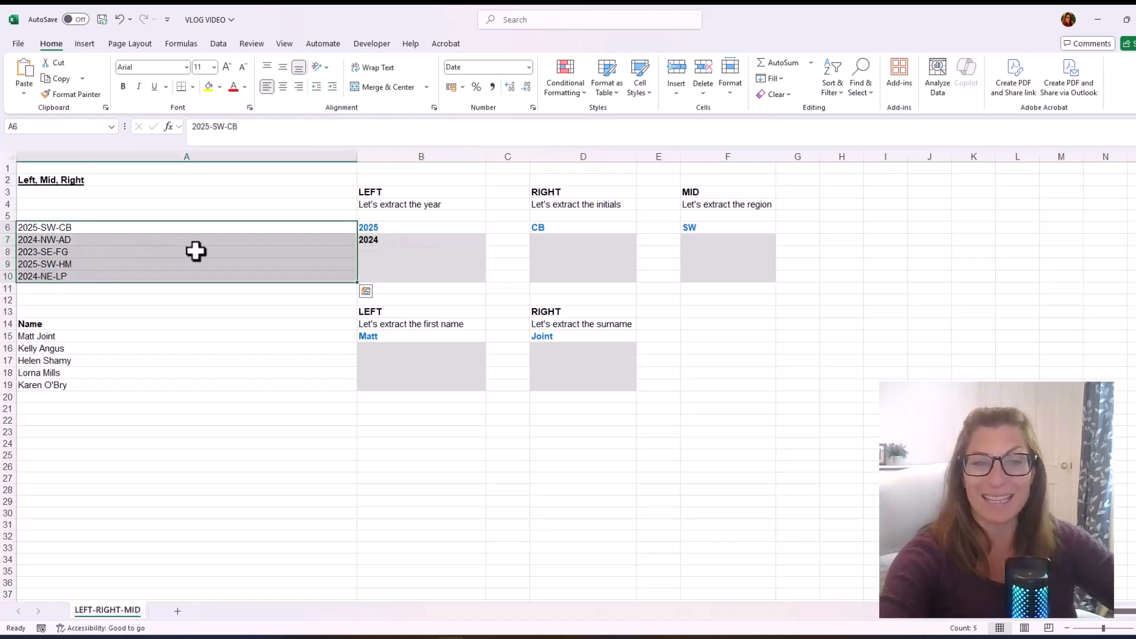
left_click(417, 242)
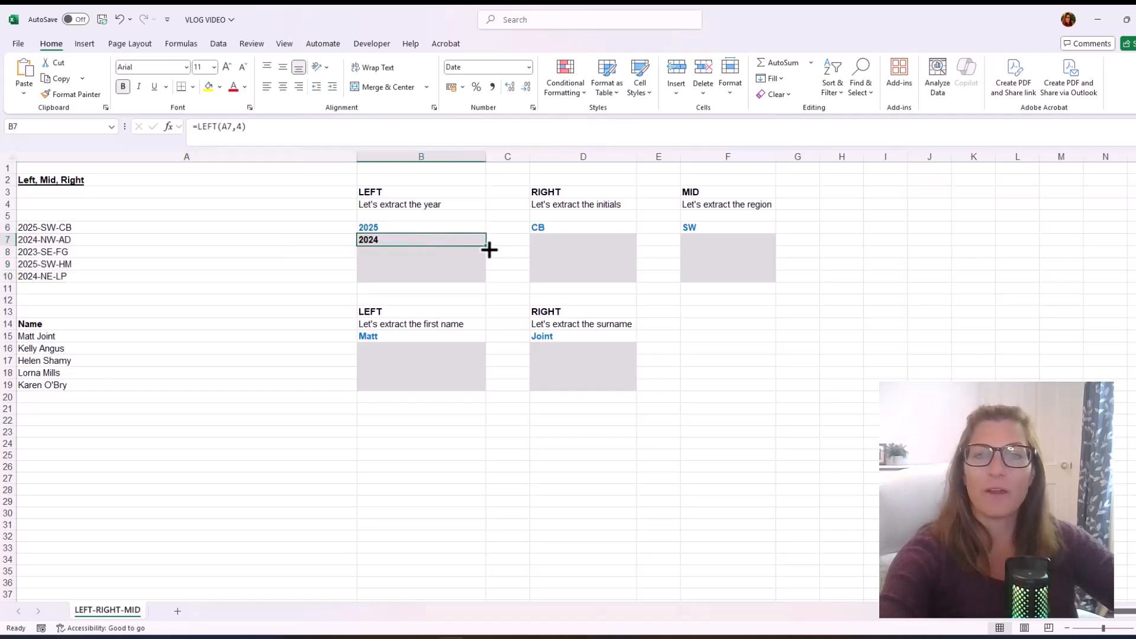
left_click_drag(486, 246, 486, 283)
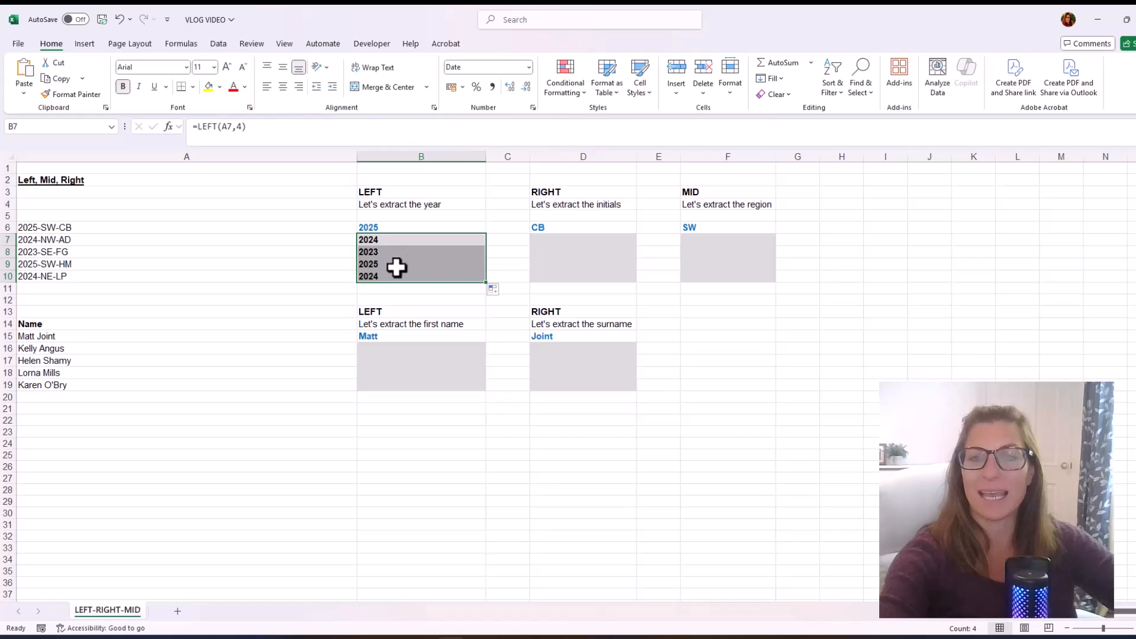
left_click(398, 191)
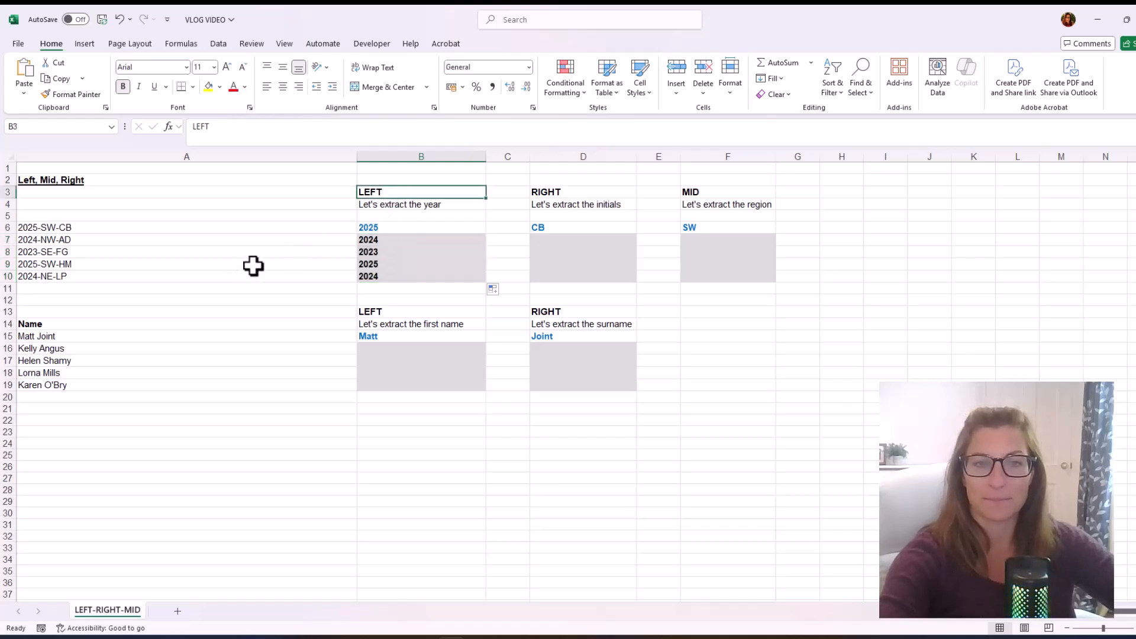
Examine the arguments of the example RIGHT formula in D6, leaving the formula as it is.
left_click(565, 229)
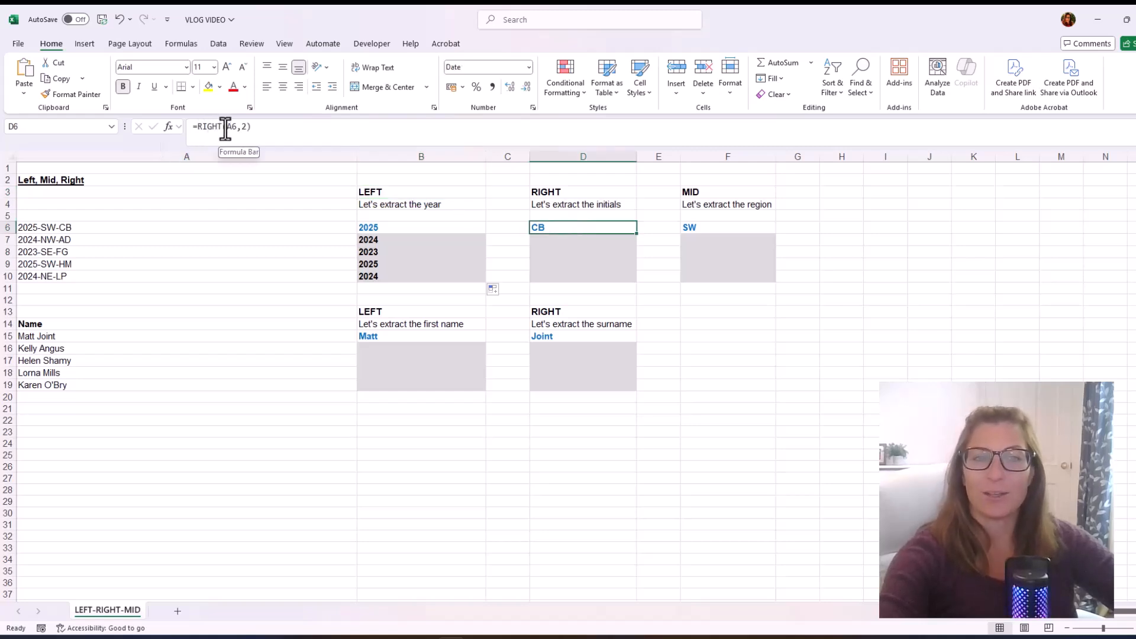
left_click_drag(226, 126, 270, 152)
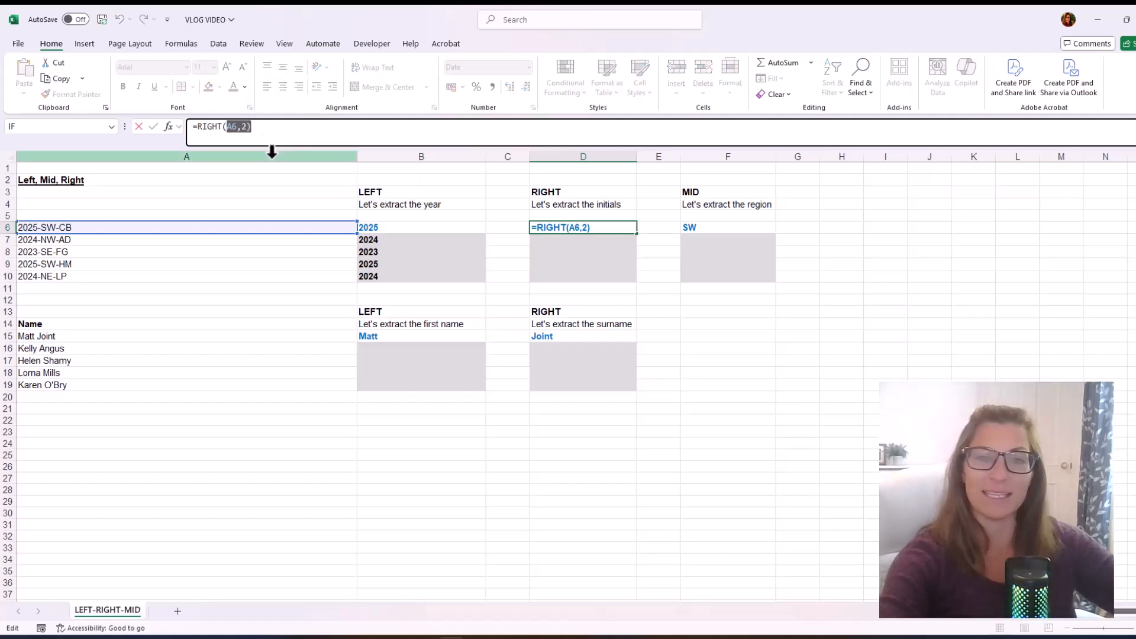
key("Escape")
Enter =RIGHT(A7,2) in D7 to extract the initials and fill the formula down through D10.
left_click(563, 238)
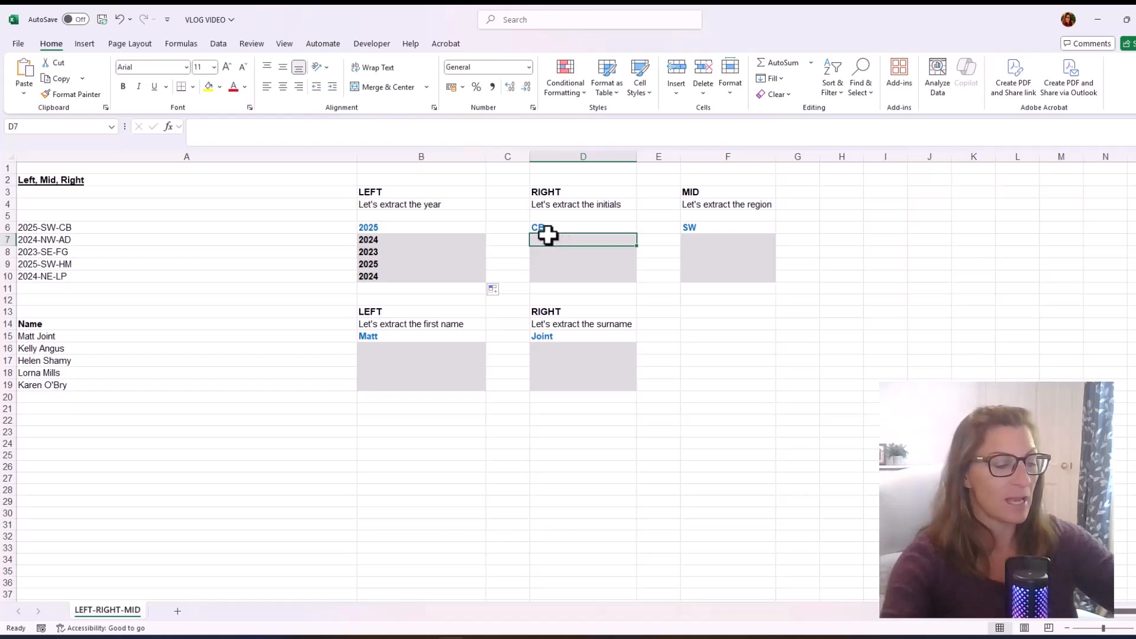
type("=right(")
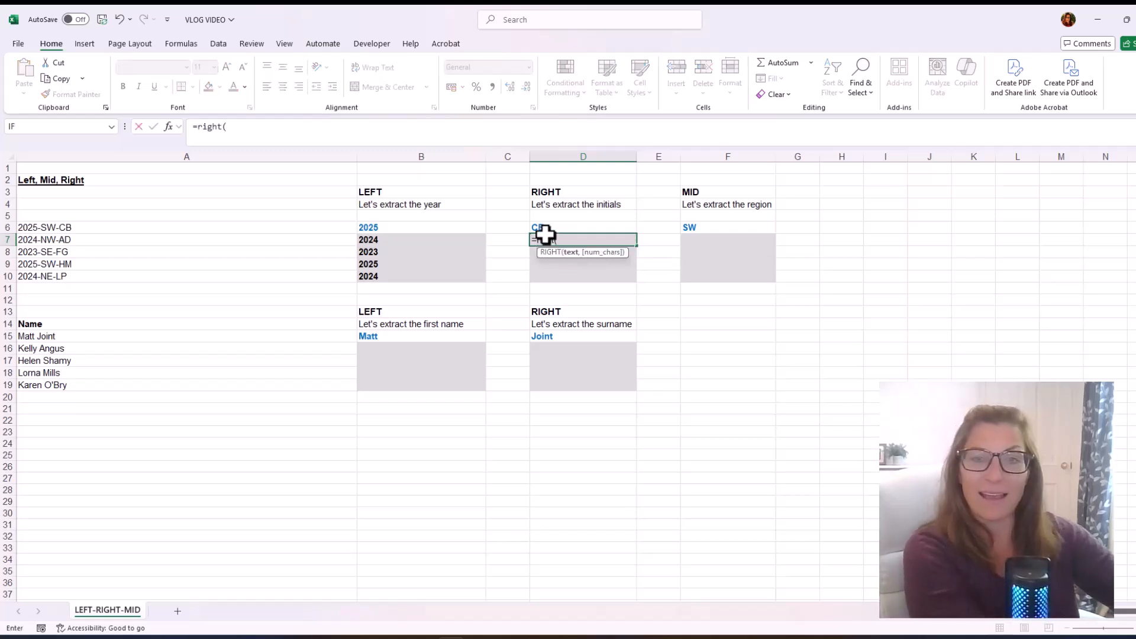
left_click(145, 238)
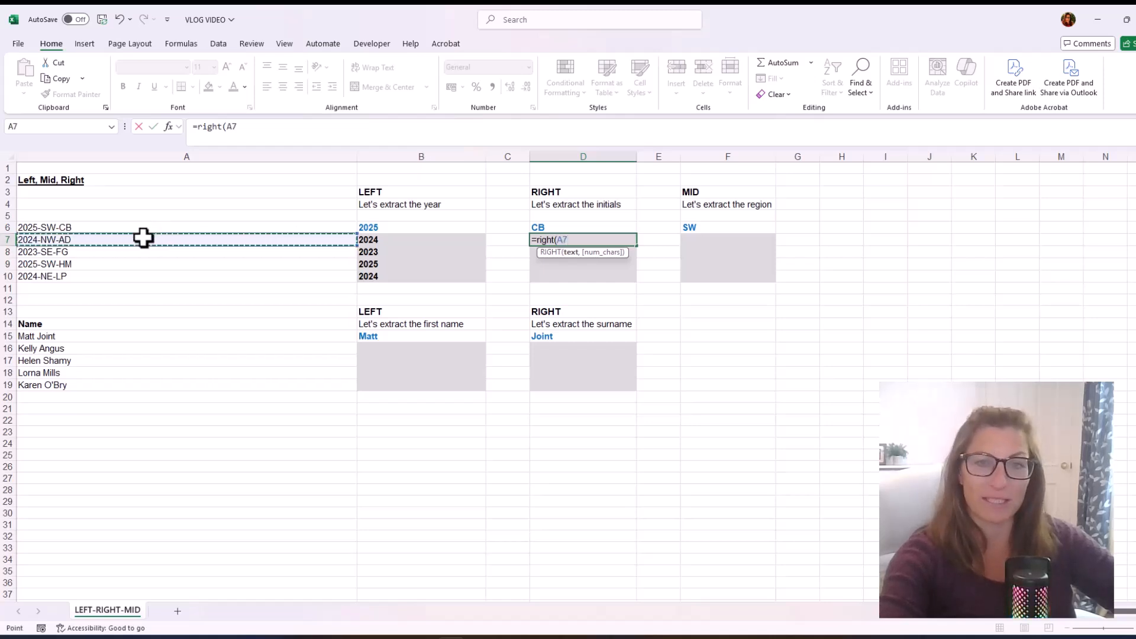
type(",")
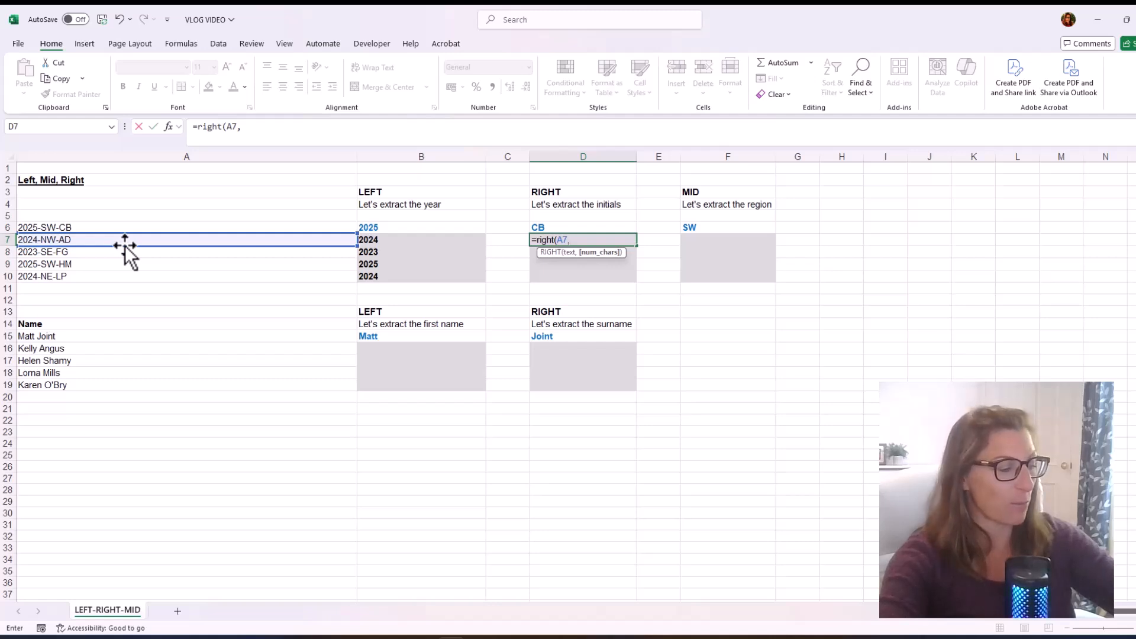
type("2)")
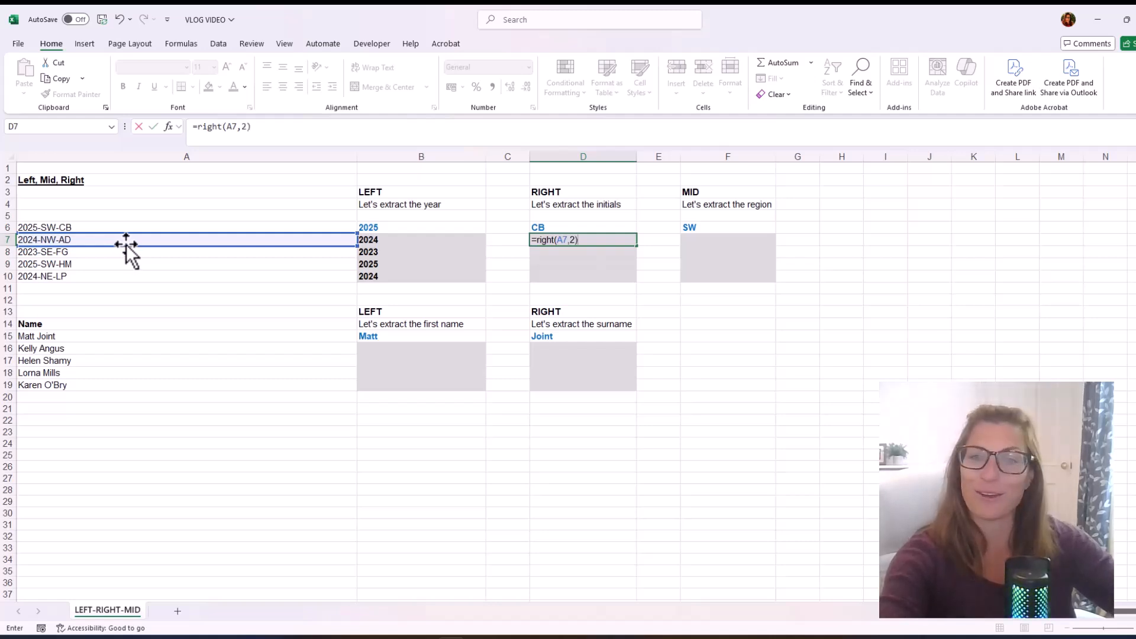
key("Return")
left_click(585, 237)
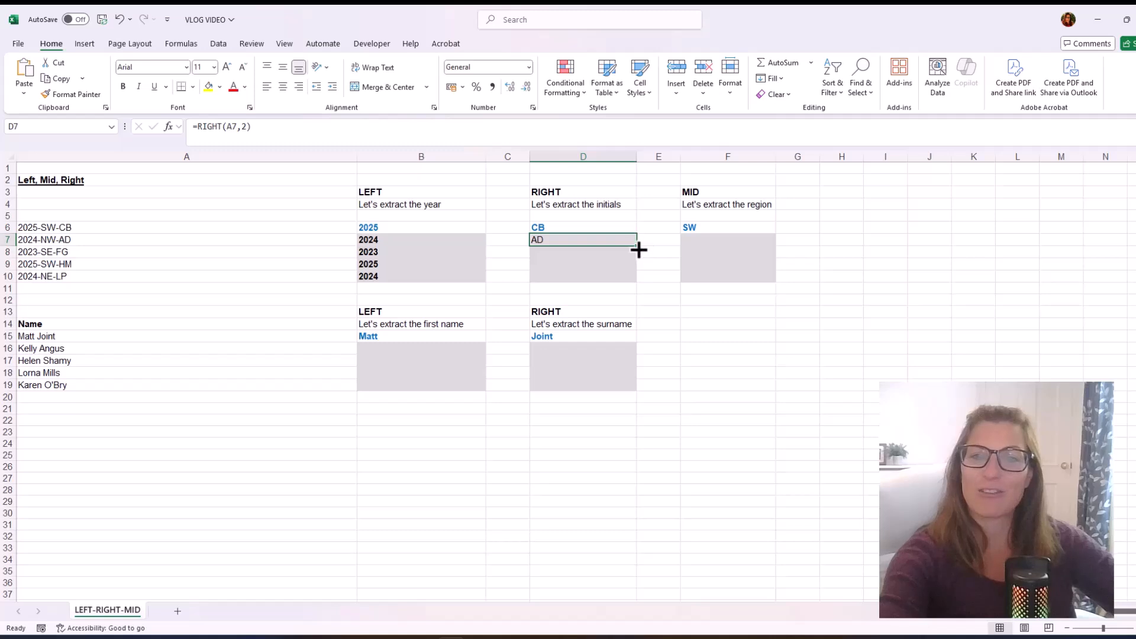
left_click_drag(638, 250, 634, 280)
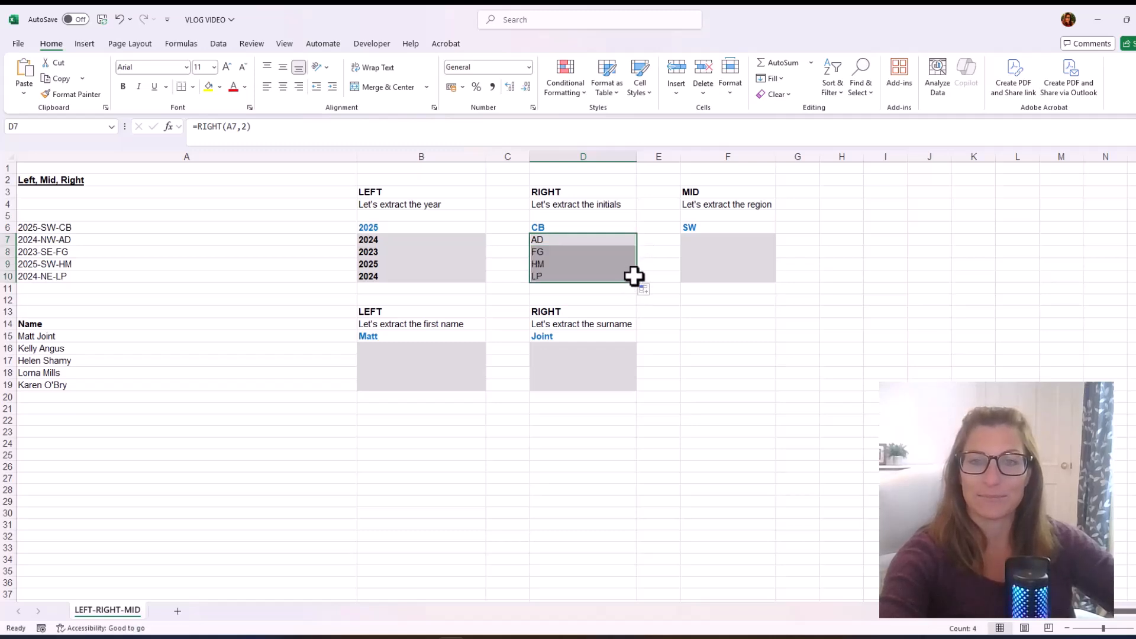
Examine the text, start position and character count arguments of the example MID formula in F6.
left_click(733, 227)
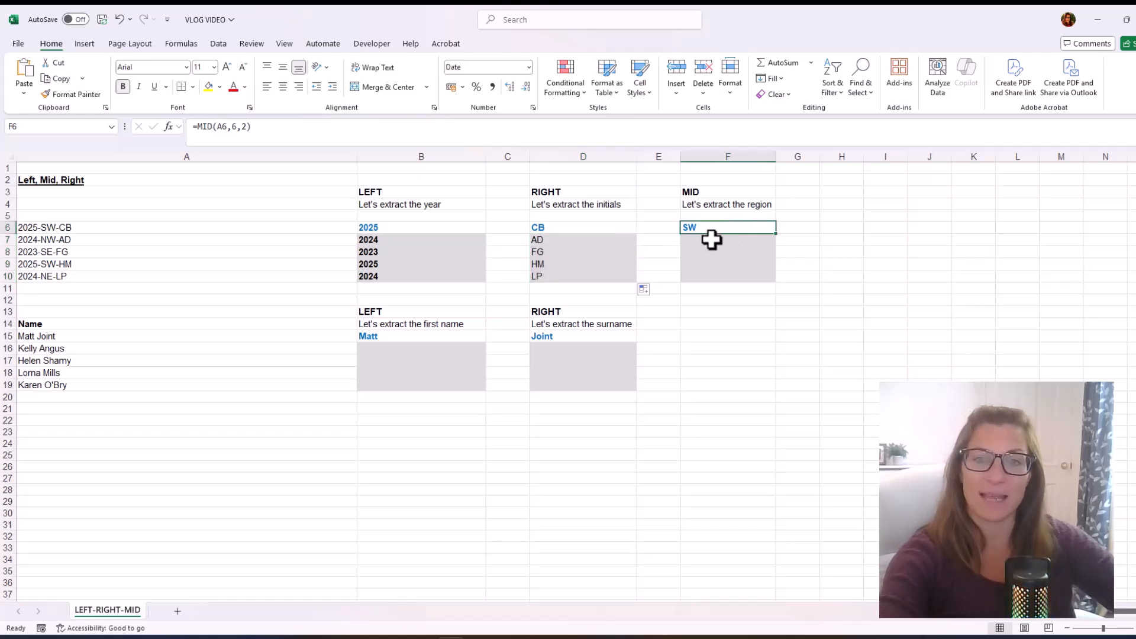
left_click(216, 127)
left_click_drag(216, 126, 227, 128)
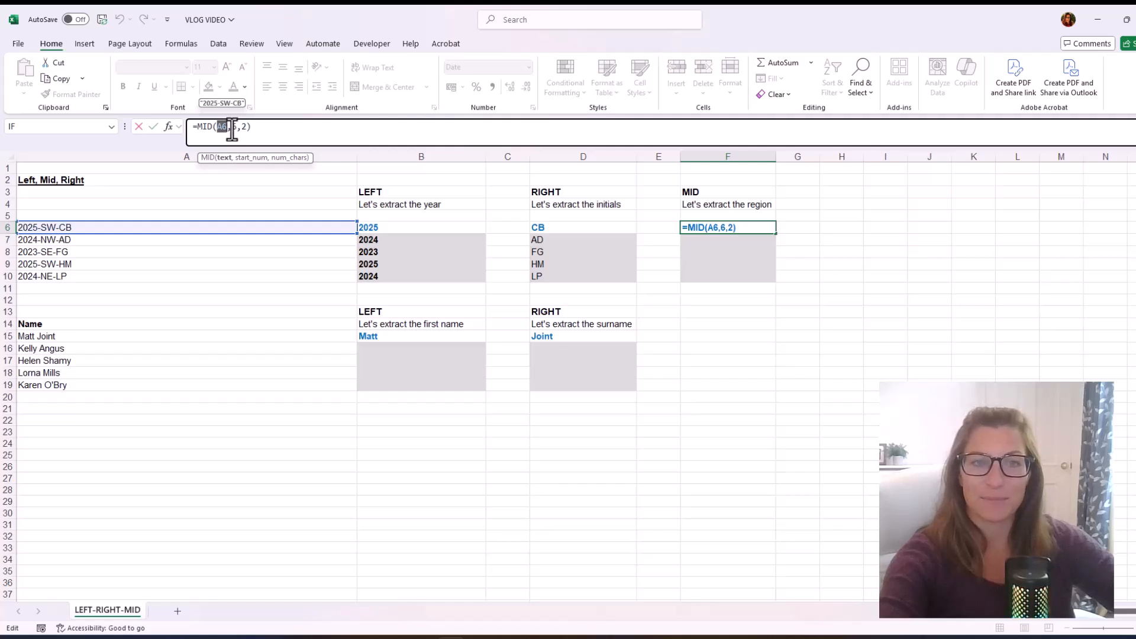
left_click_drag(231, 127, 238, 128)
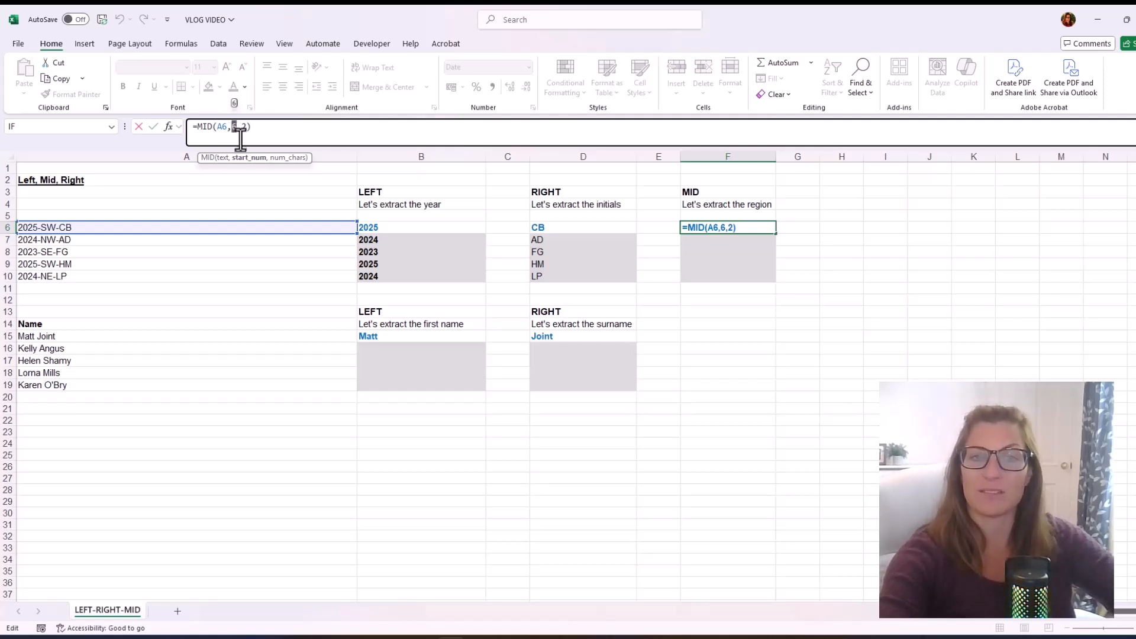
double_click(246, 127)
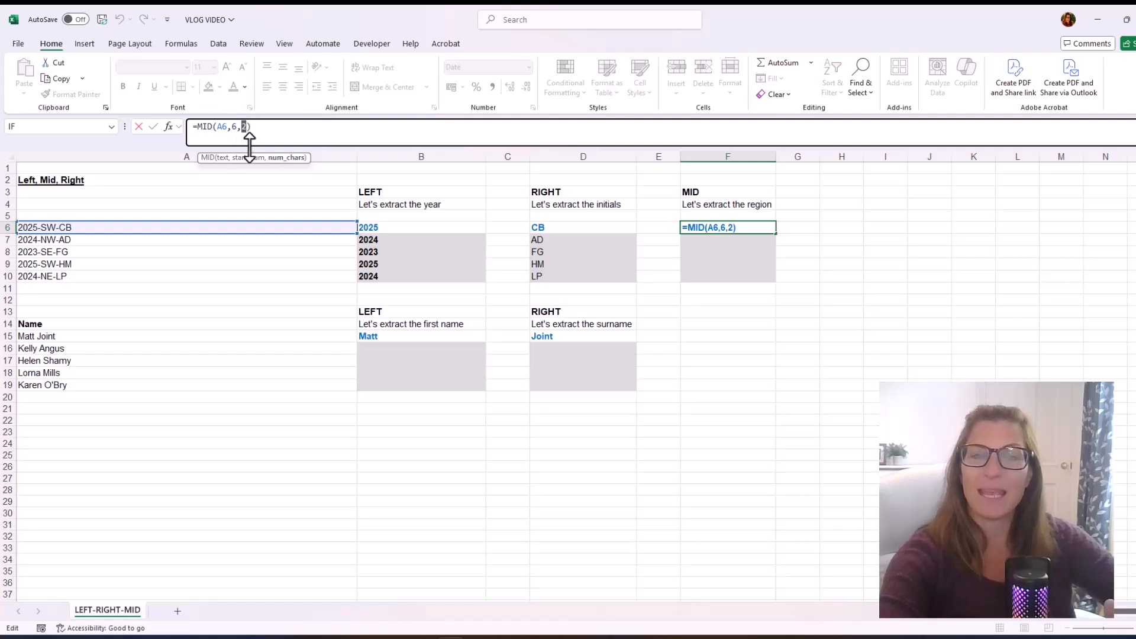
key("ctrl+Return")
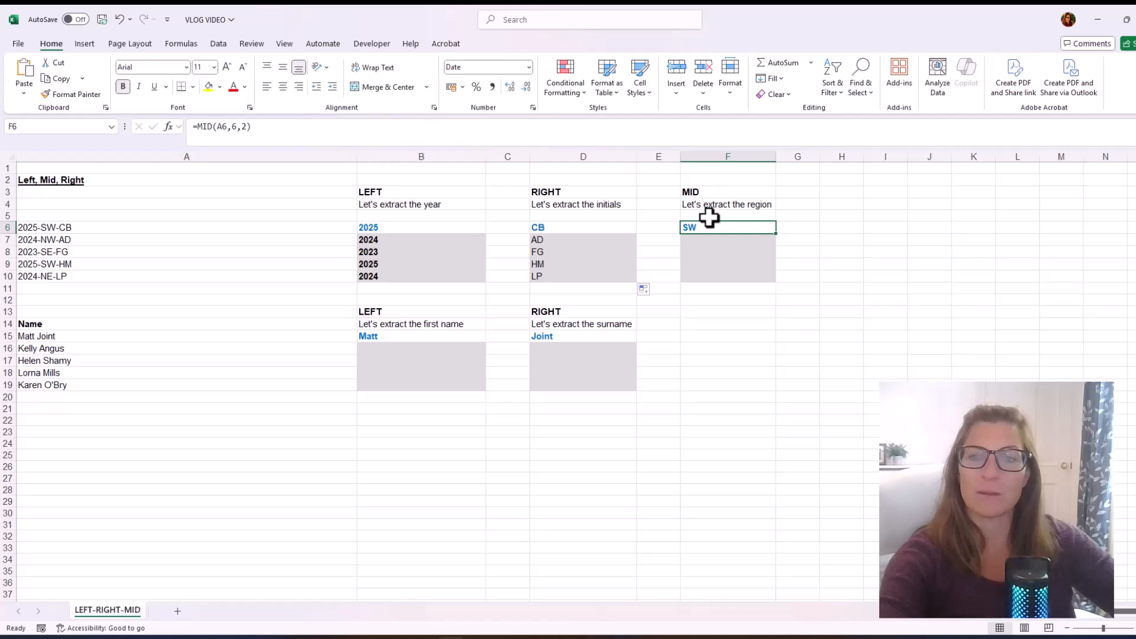
Enter =MID(A7,6,2) in F7 to extract the region and fill the formula down through F10.
left_click(717, 239)
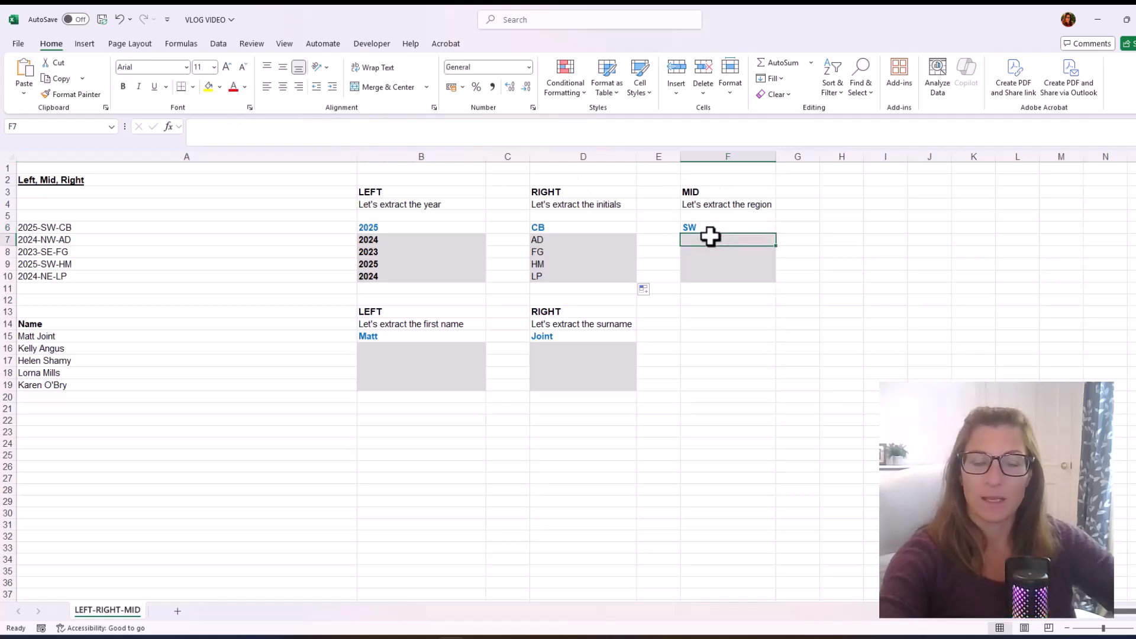
double_click(709, 237)
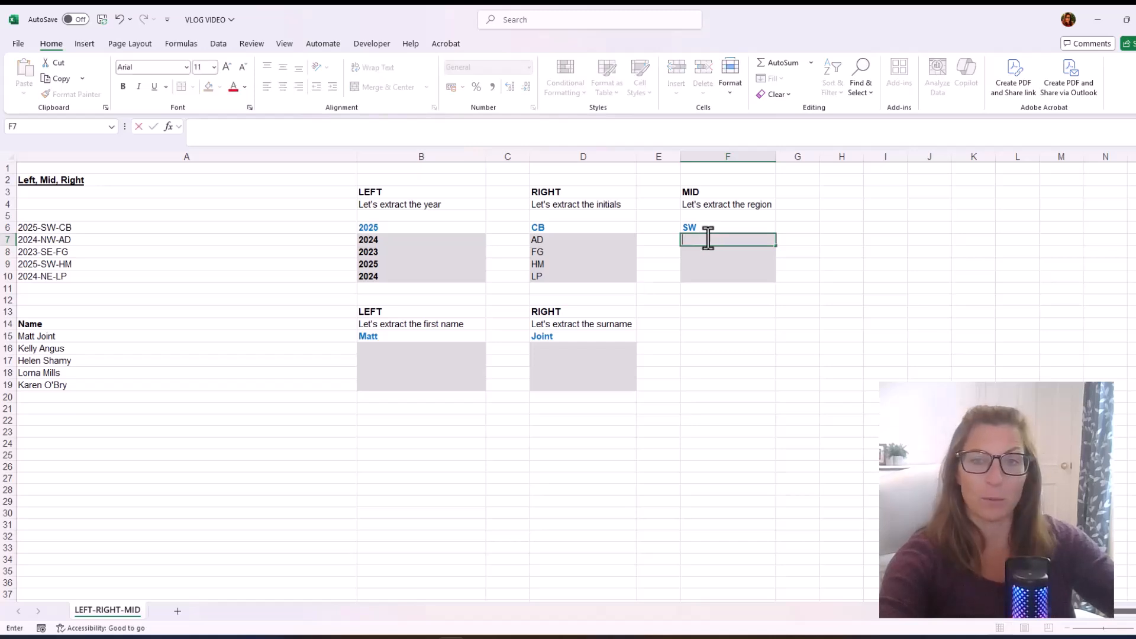
type("=mid")
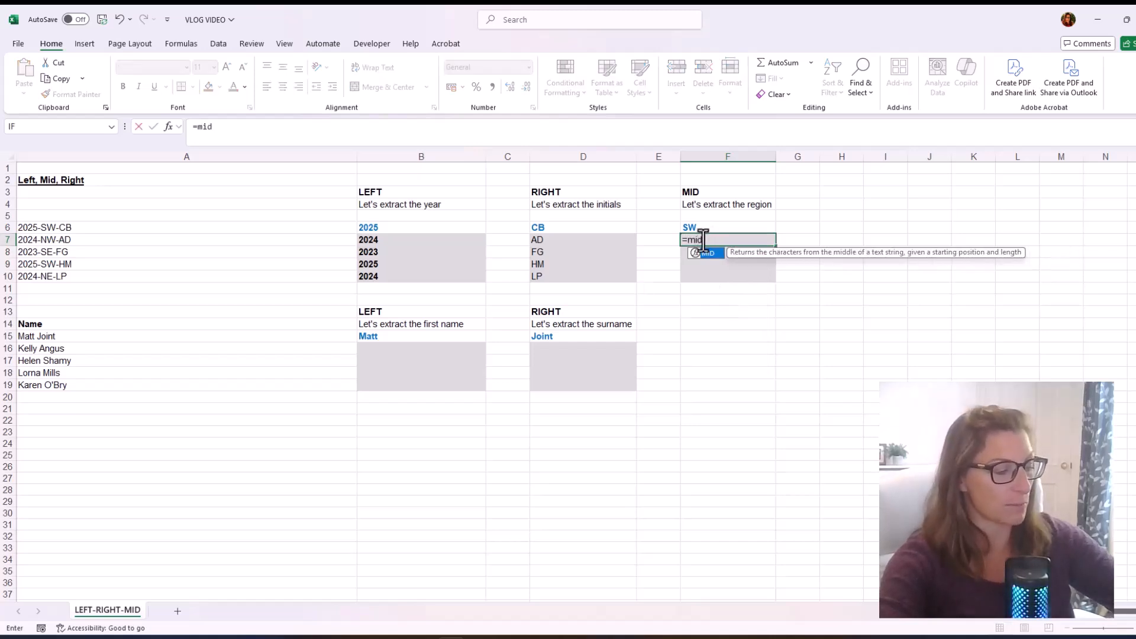
type("(")
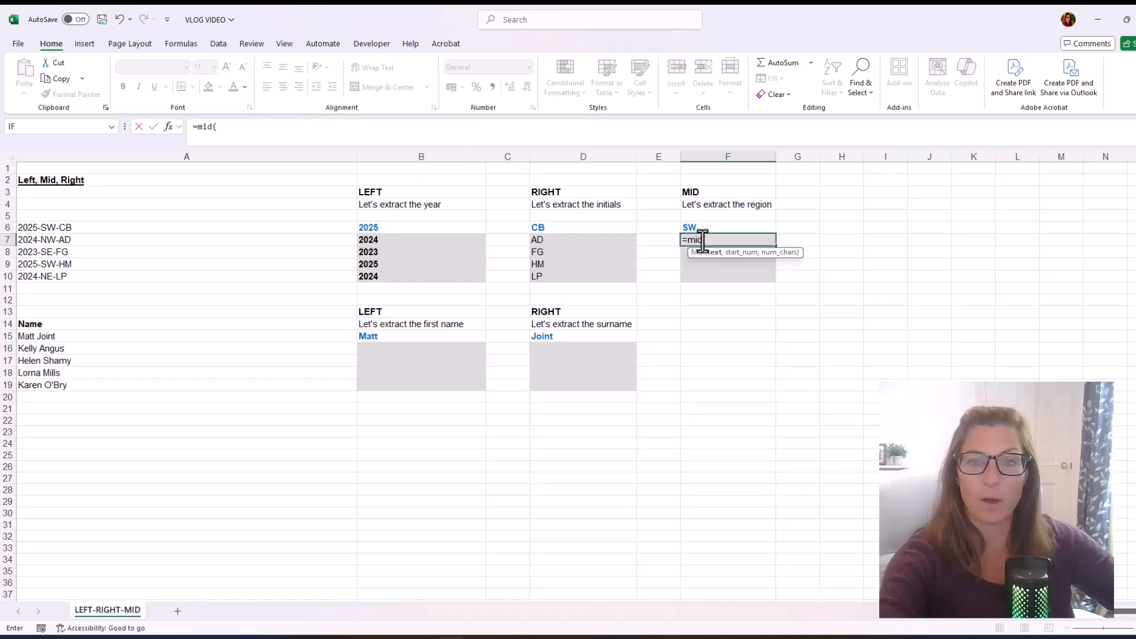
left_click(197, 239)
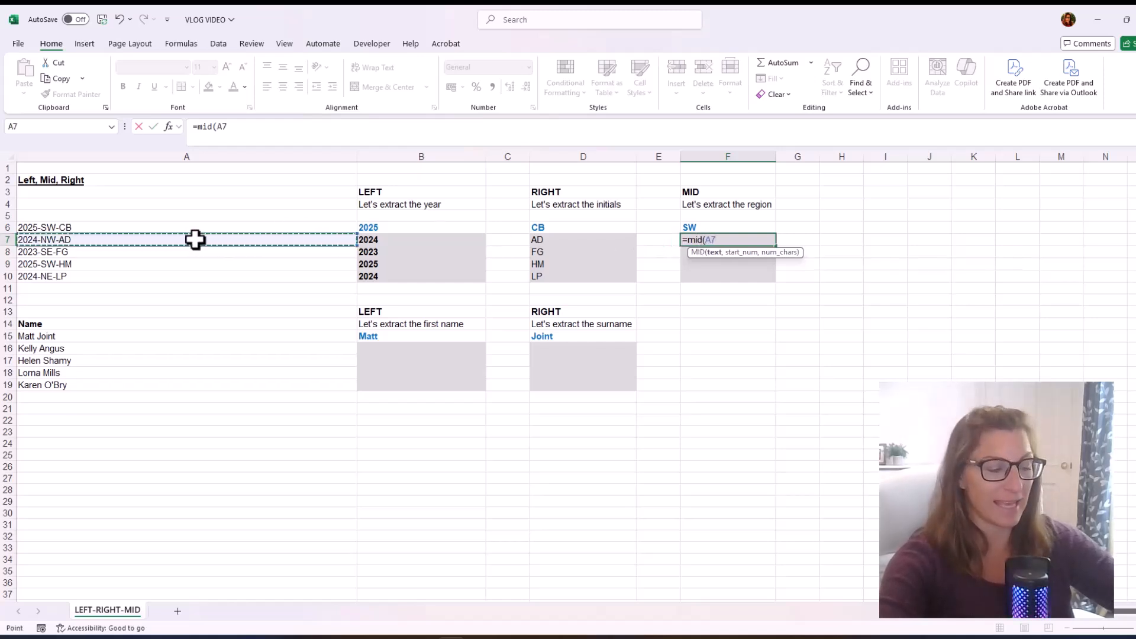
type(",6")
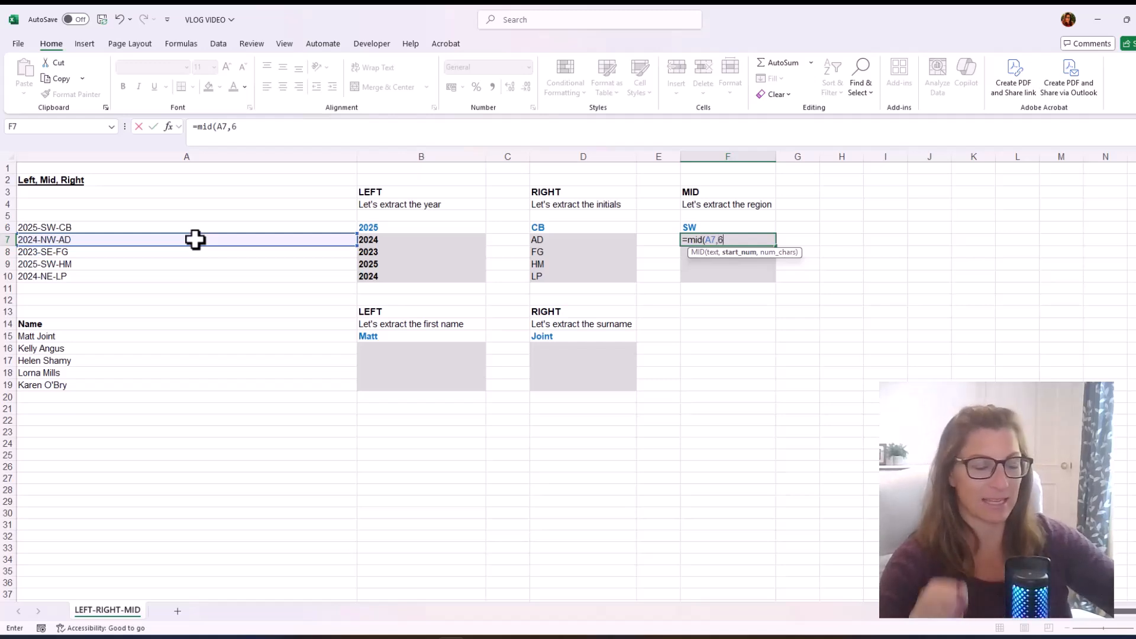
type(",")
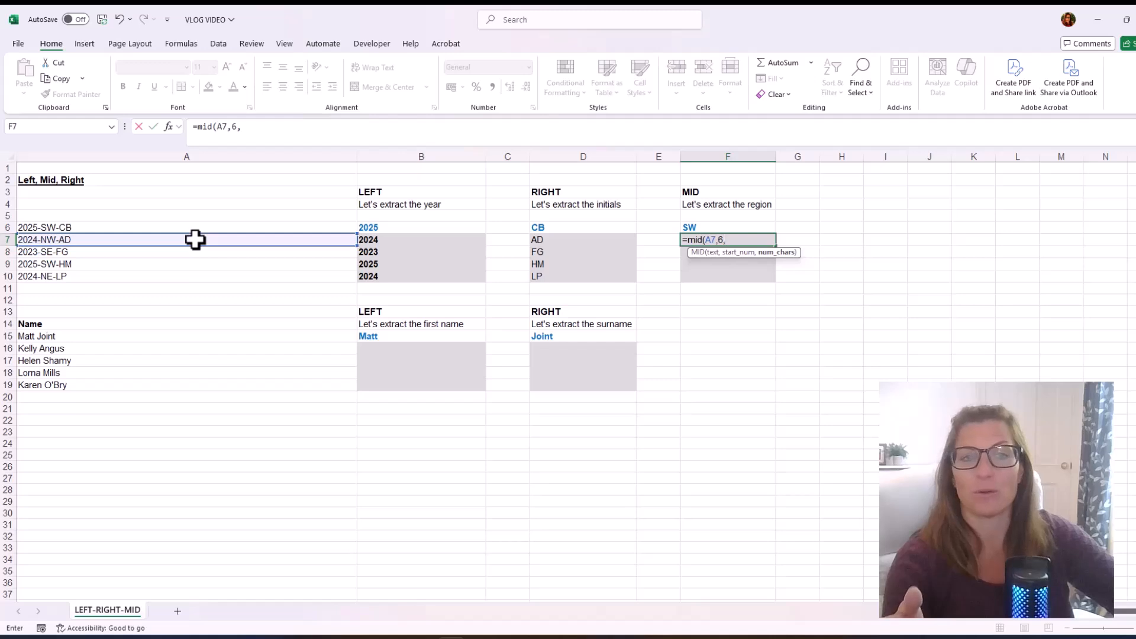
type("2")
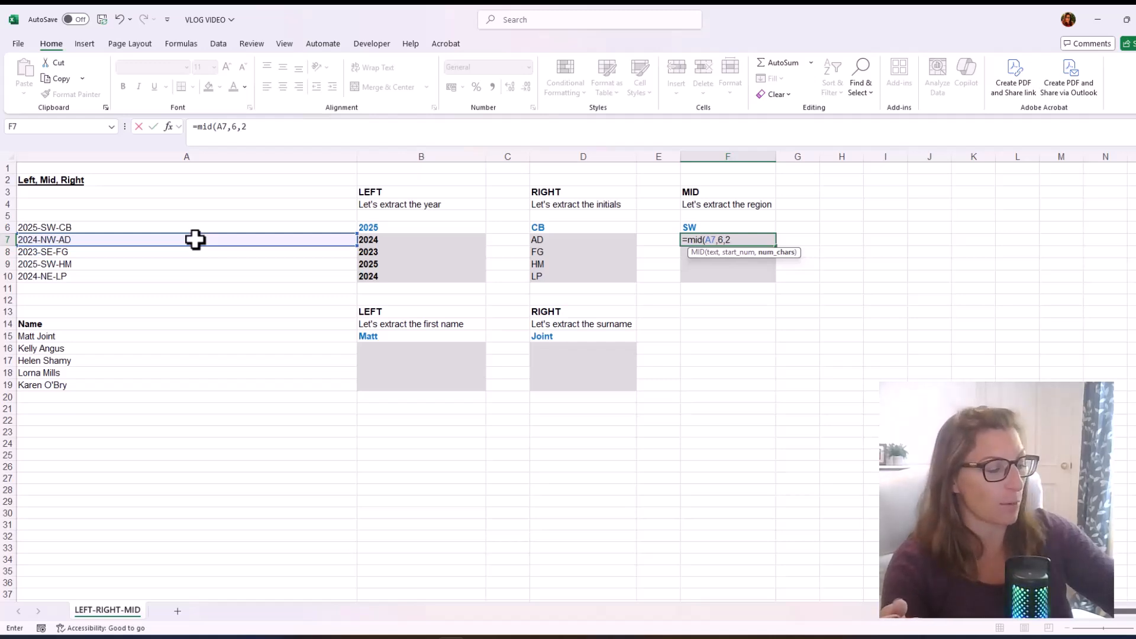
type(")")
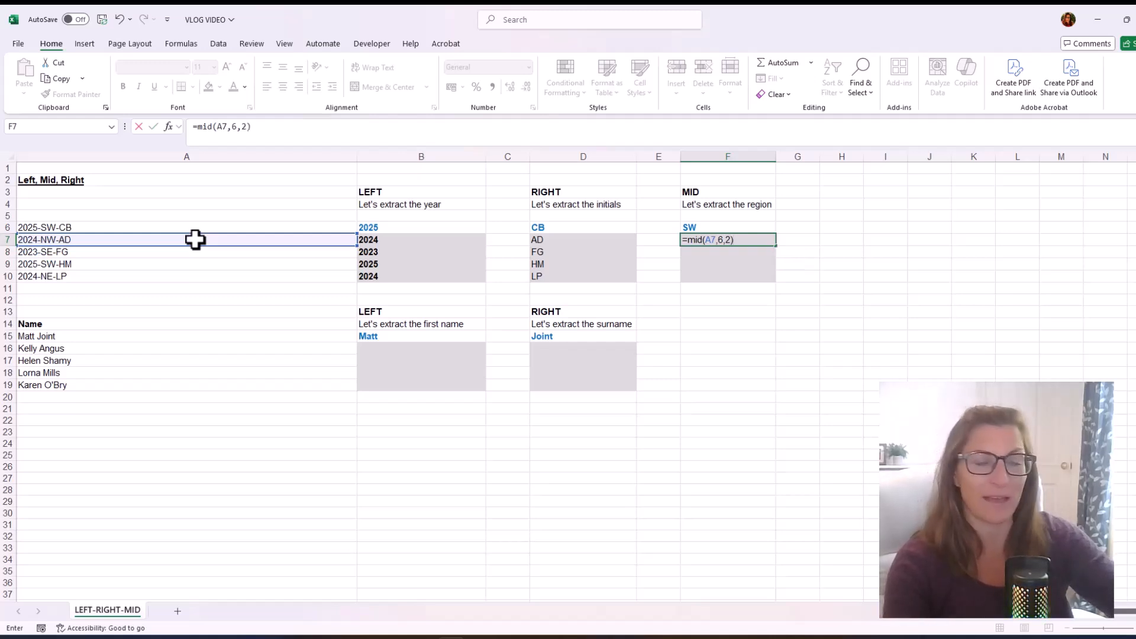
key("Return")
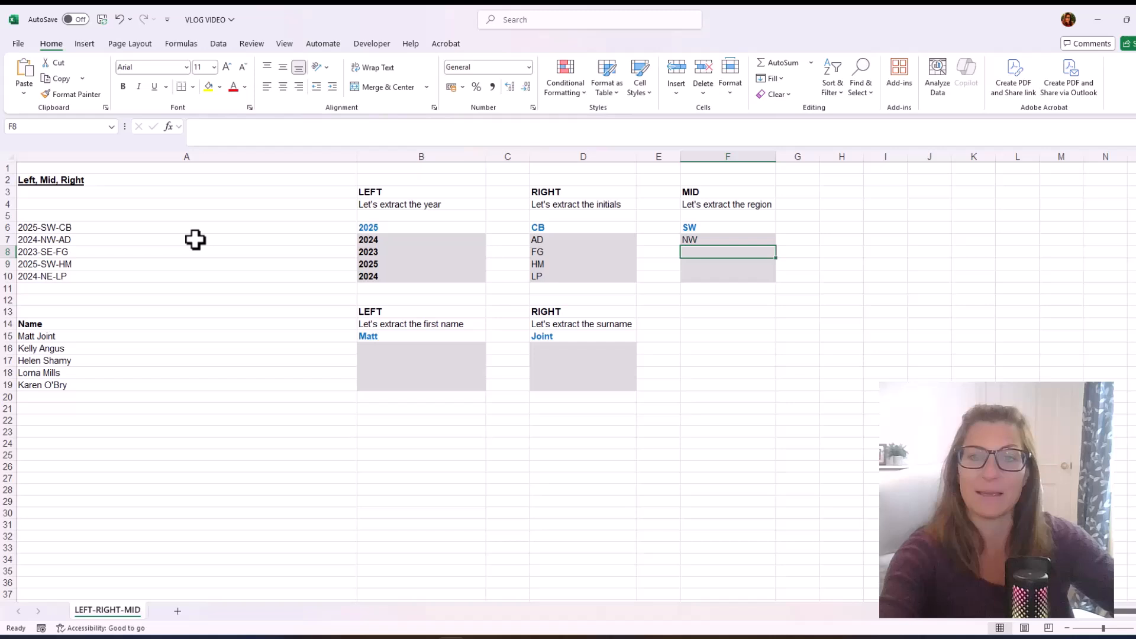
left_click(722, 239)
left_click_drag(776, 246, 770, 287)
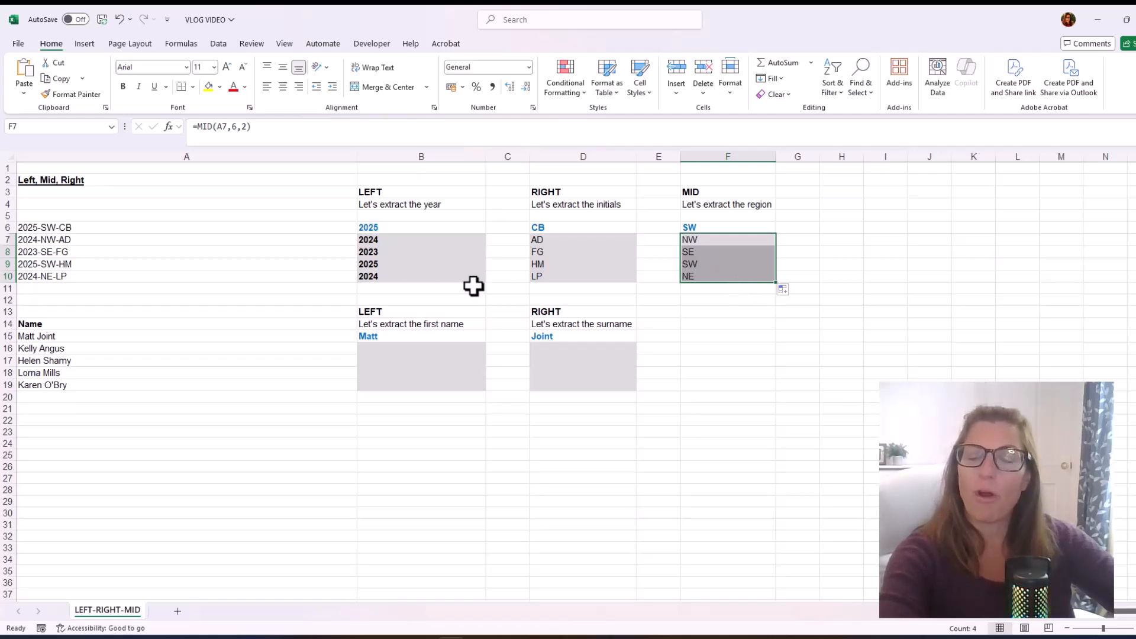
Examine the name list in A14:A19 and the example LEFT and RIGHT formulas in B15 and D15.
left_click_drag(142, 324, 134, 386)
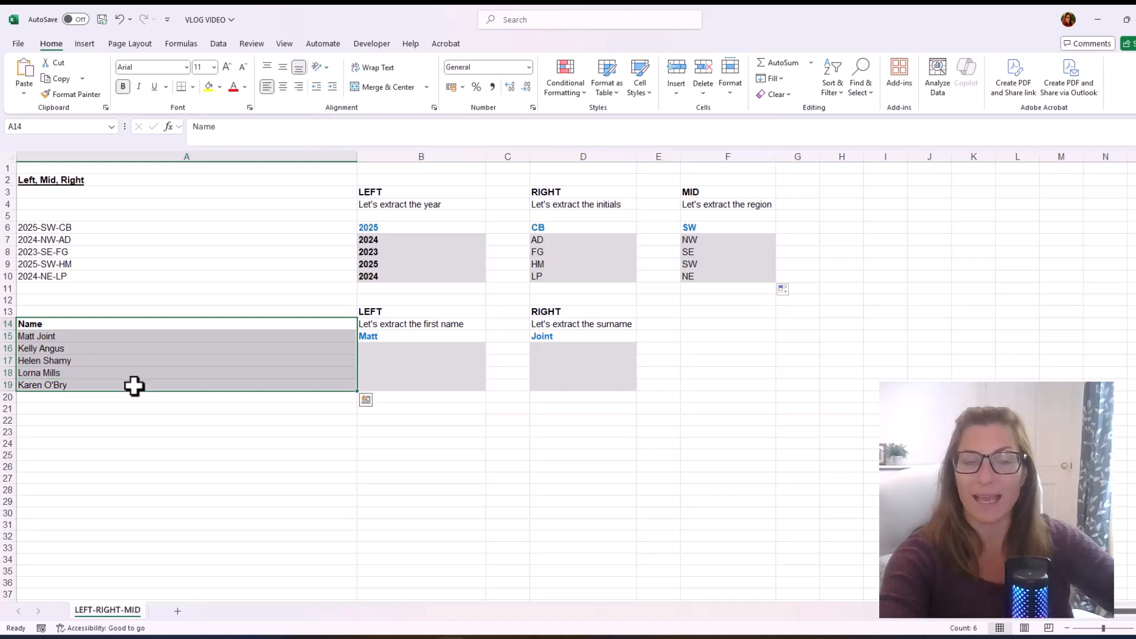
left_click(402, 335)
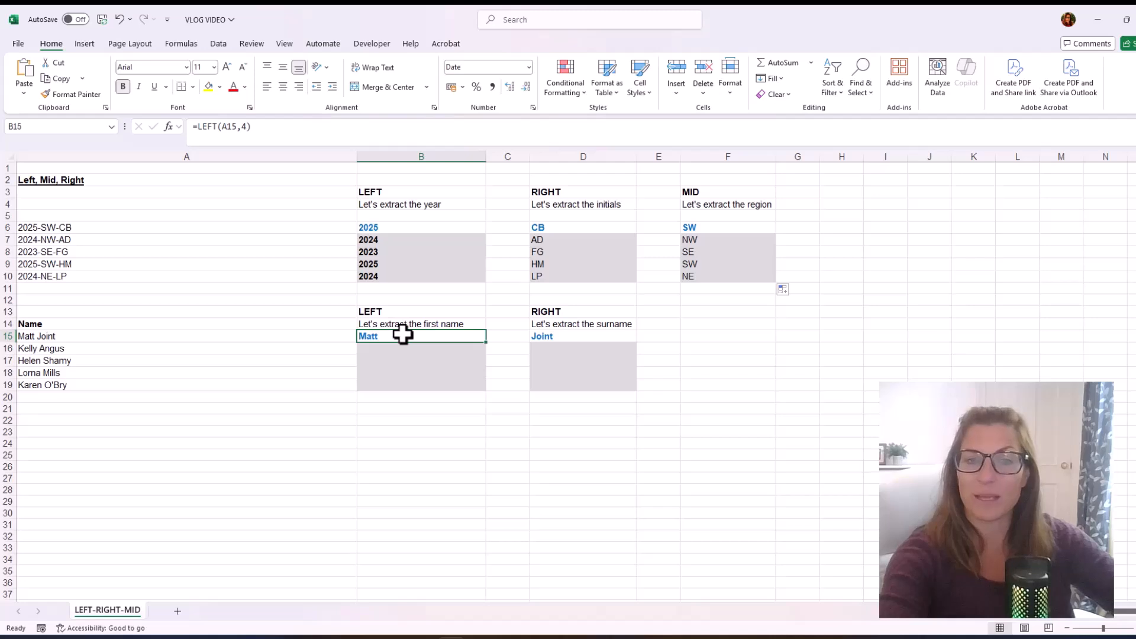
left_click(557, 337)
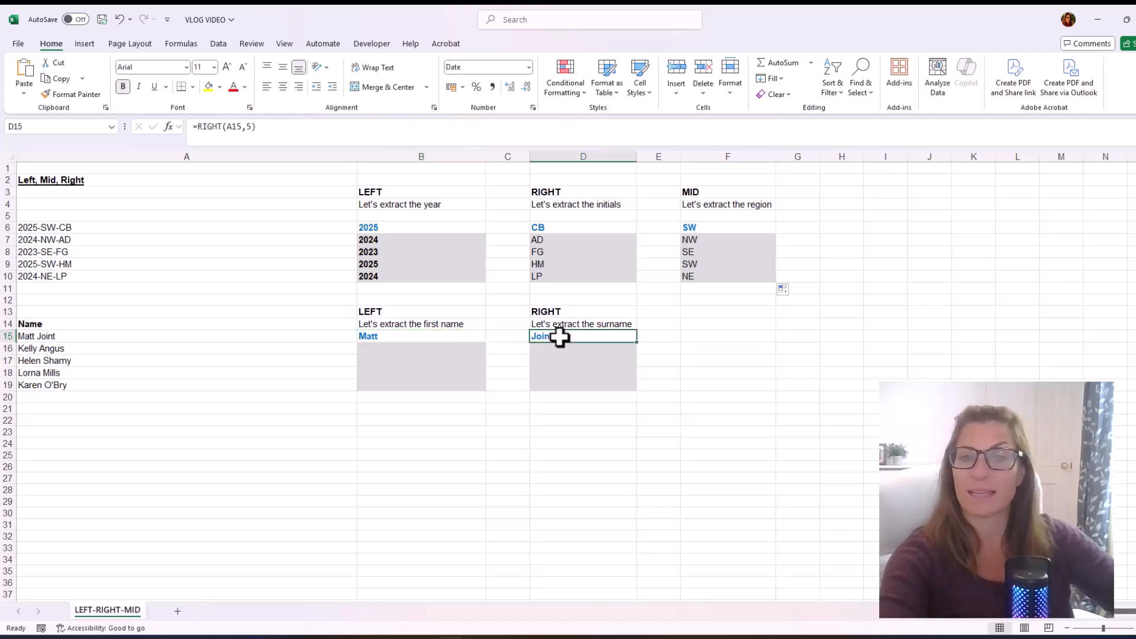
Enter =LEFT(A16,5) in B16 to extract the first name and fill the formula down through B19.
left_click(434, 348)
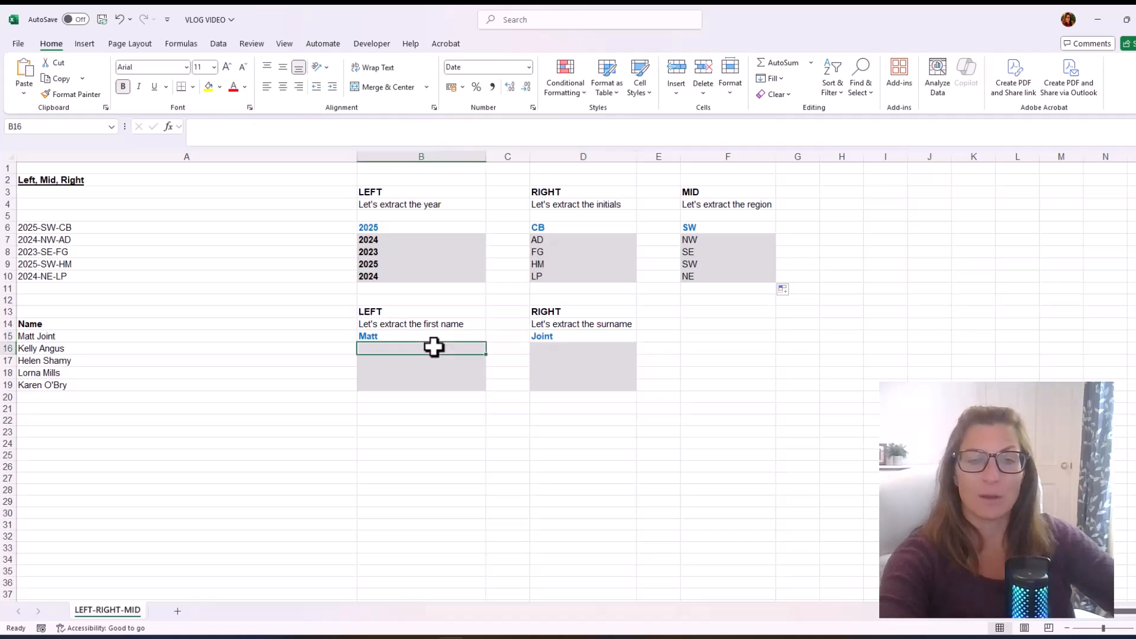
type("=l")
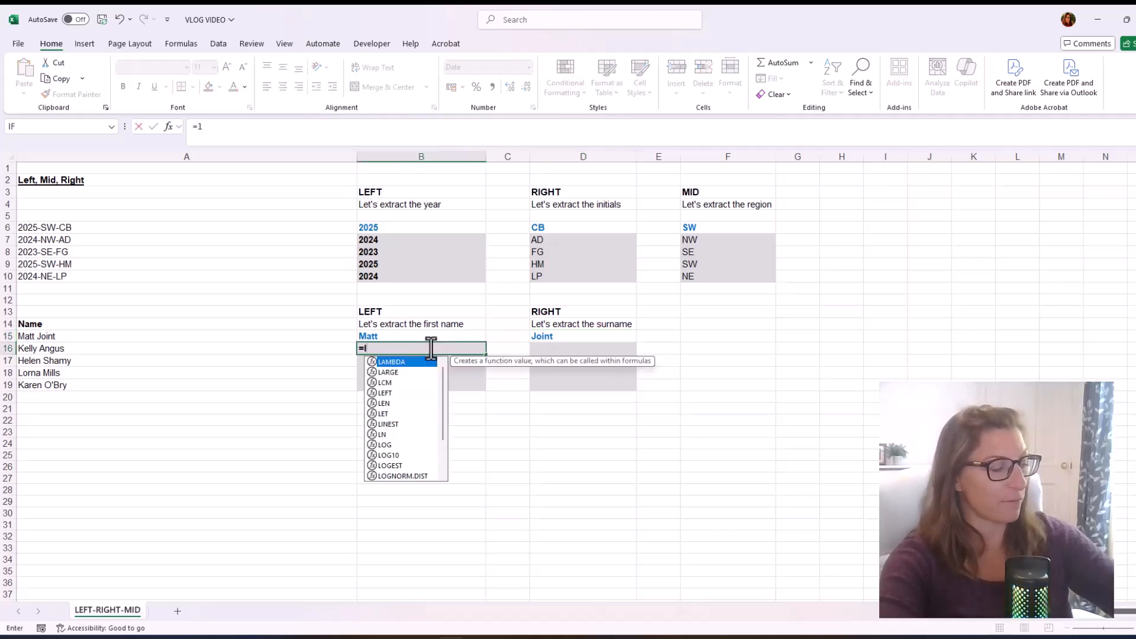
type("eft(")
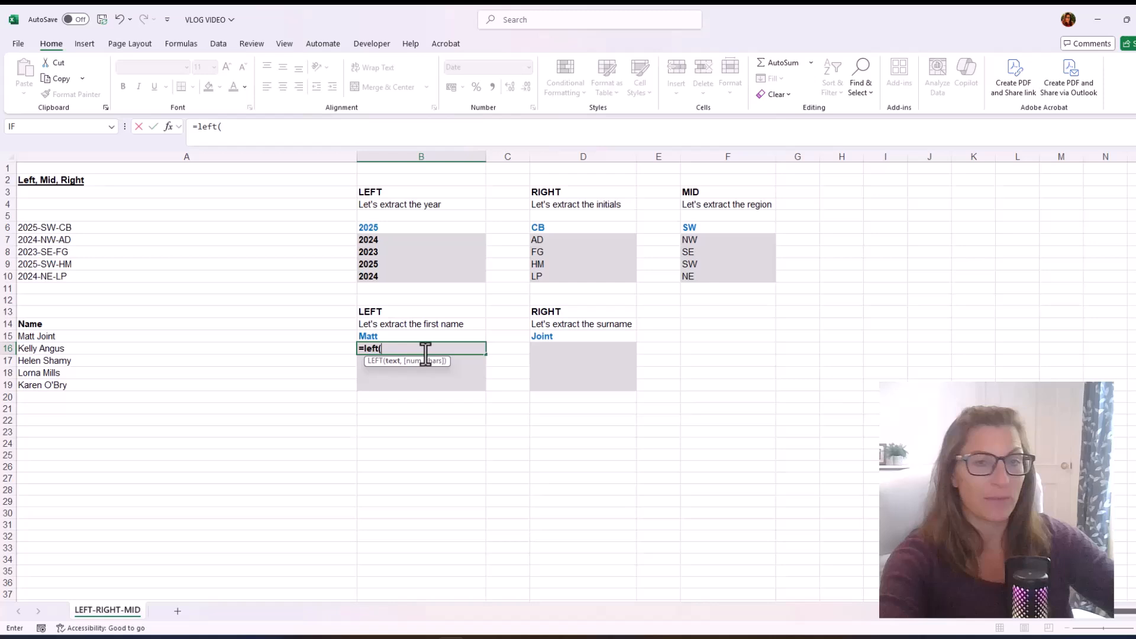
left_click(207, 349)
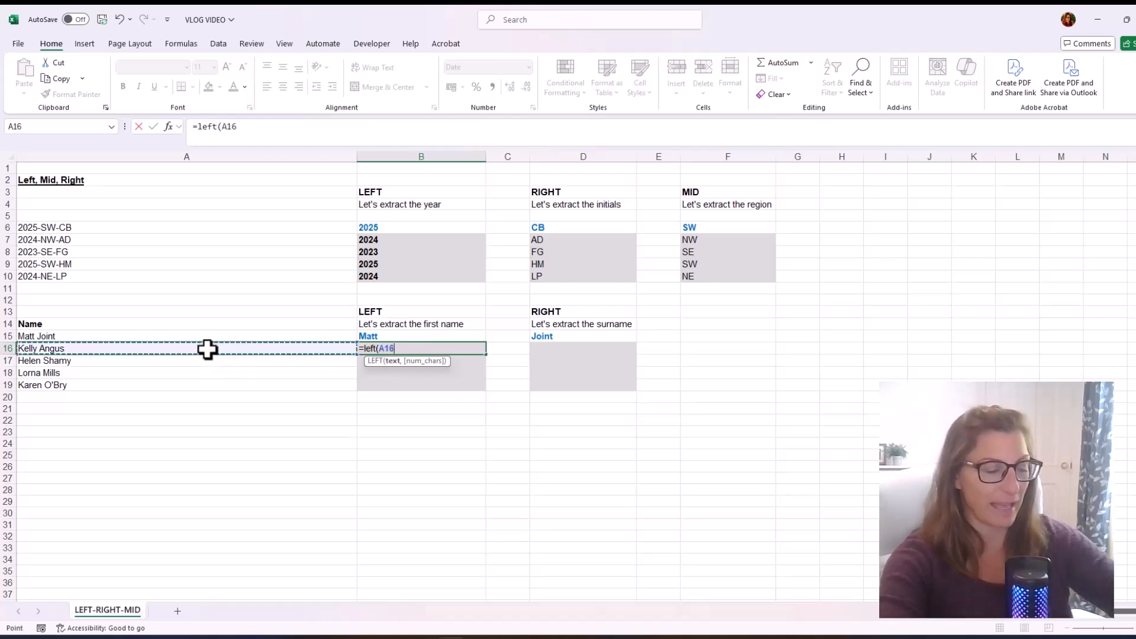
type(",")
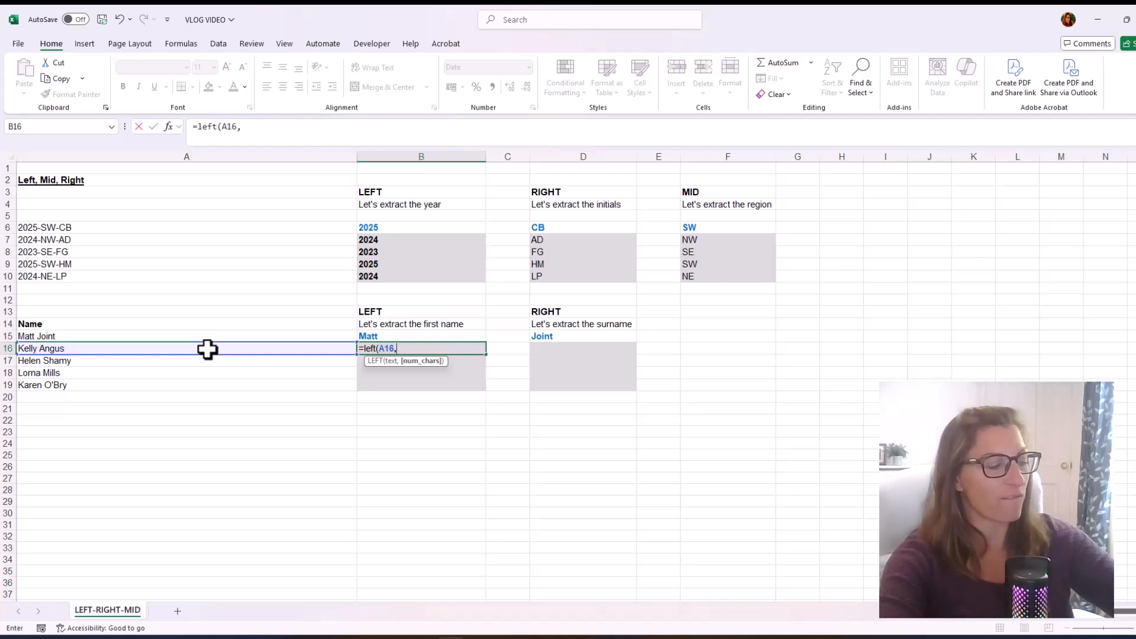
type("5)")
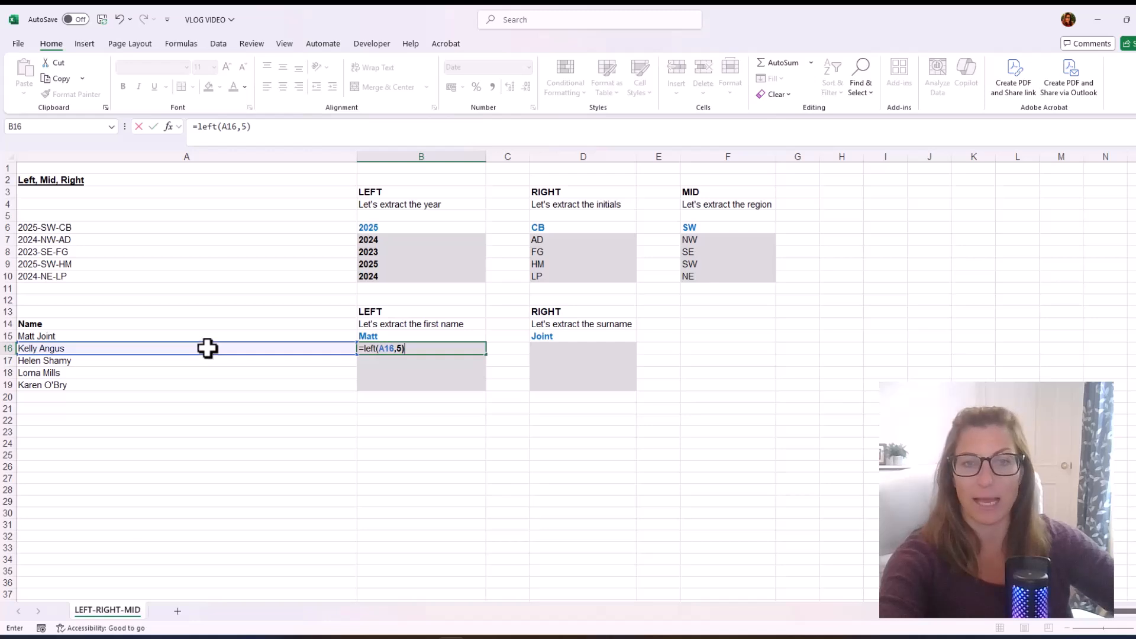
key("Return")
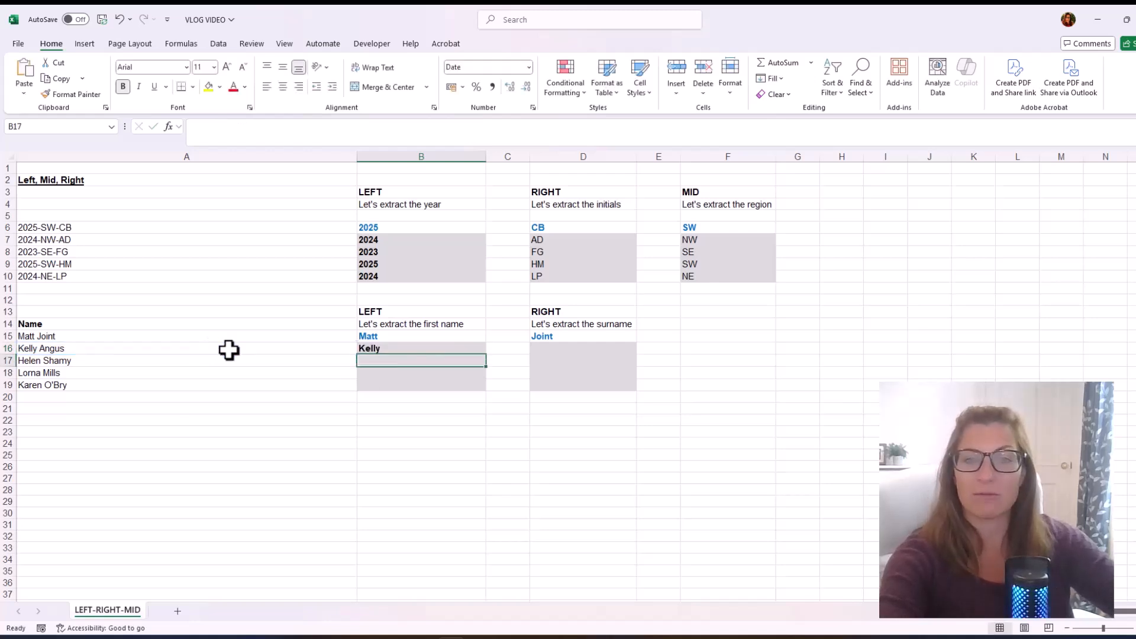
left_click(479, 349)
left_click_drag(489, 355, 481, 388)
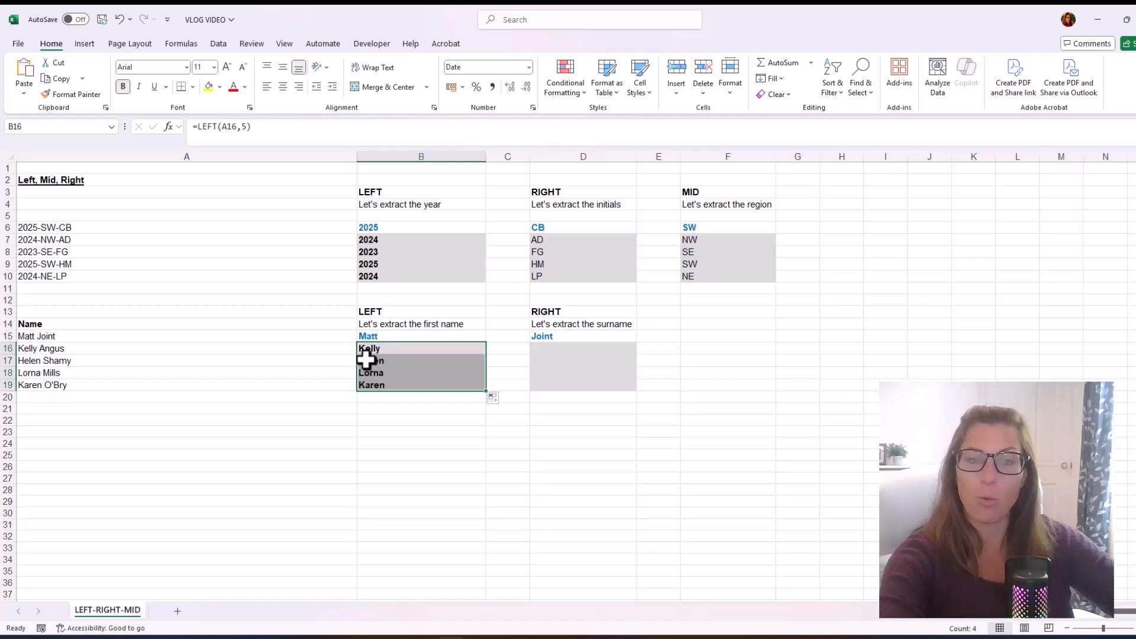
Compare the names in A17:A19 with the character count argument of the LEFT formula in B18, leaving the formula as it is.
left_click(42, 360)
left_click(37, 373)
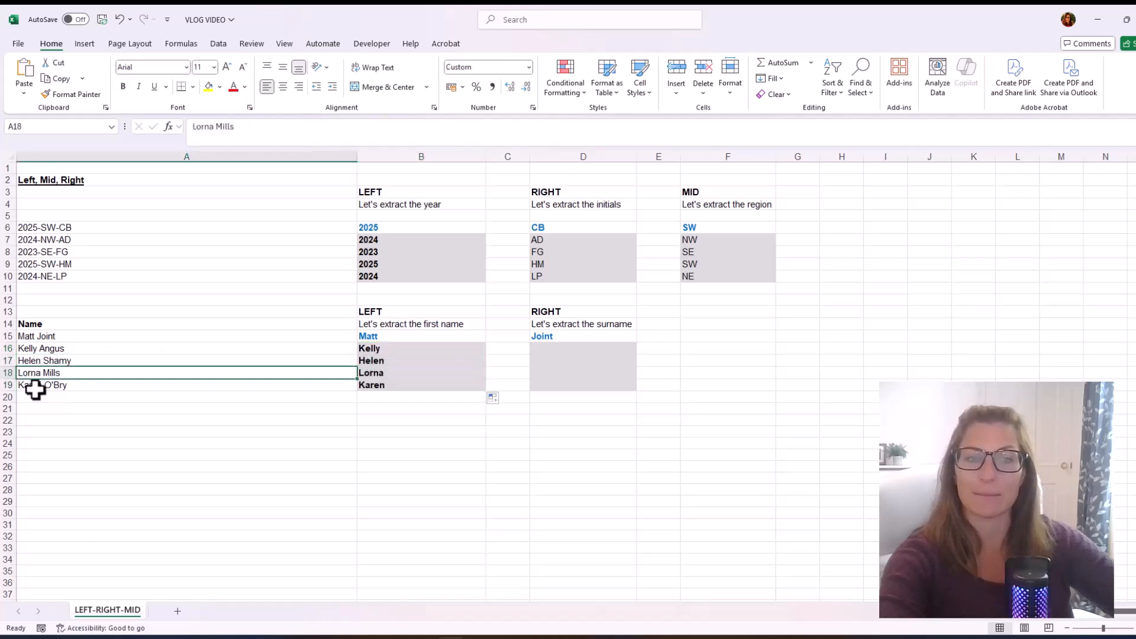
left_click(71, 386)
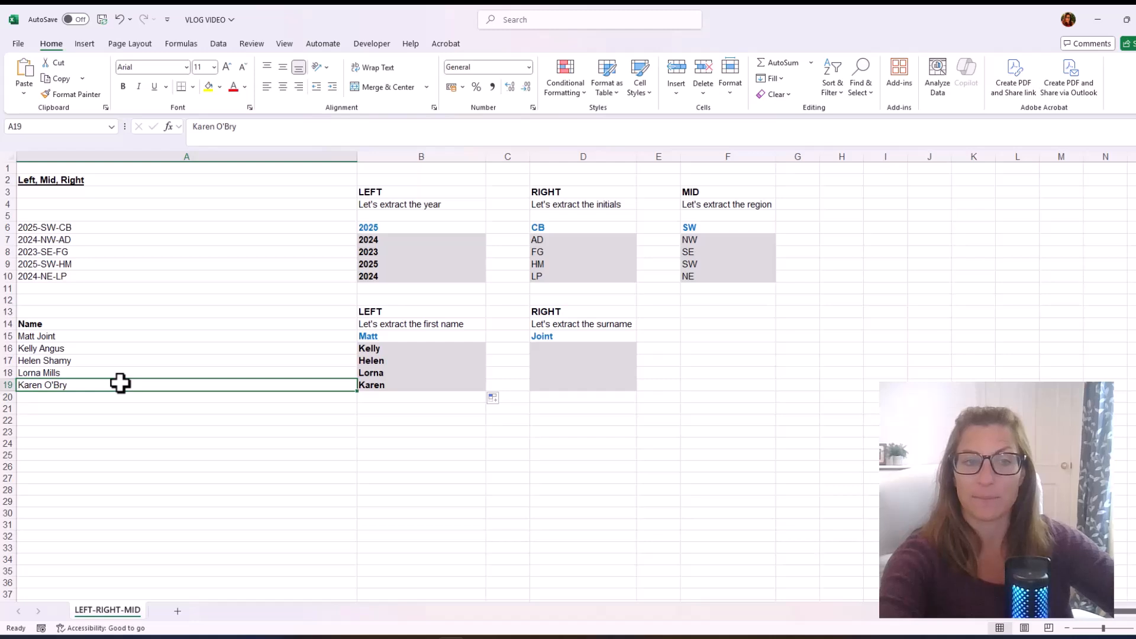
left_click(45, 371)
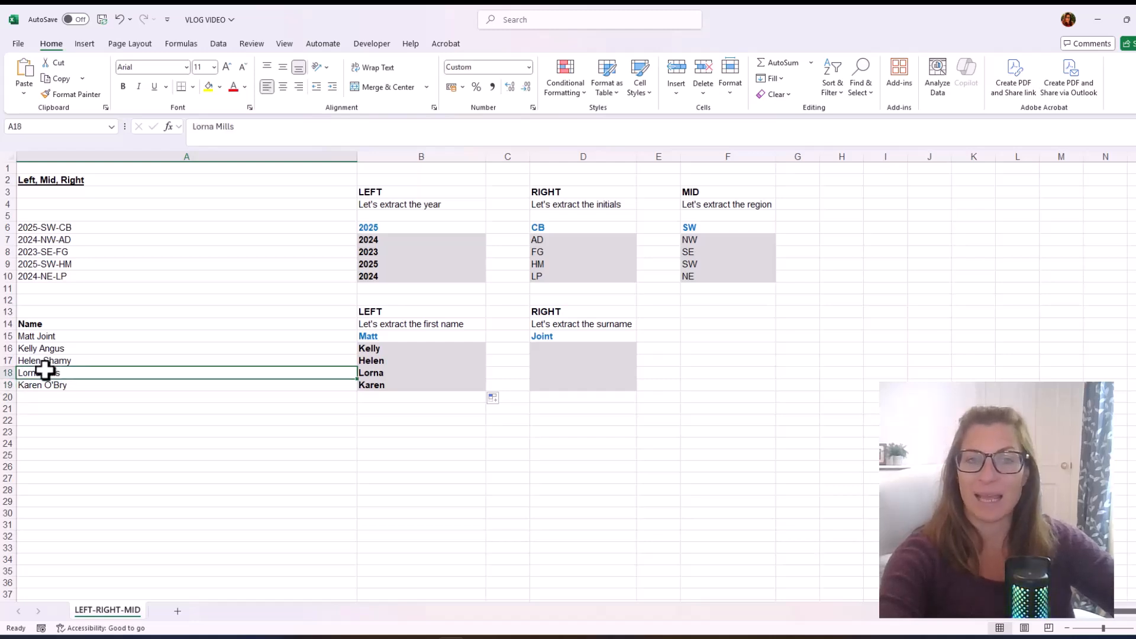
left_click(388, 371)
left_click(242, 130)
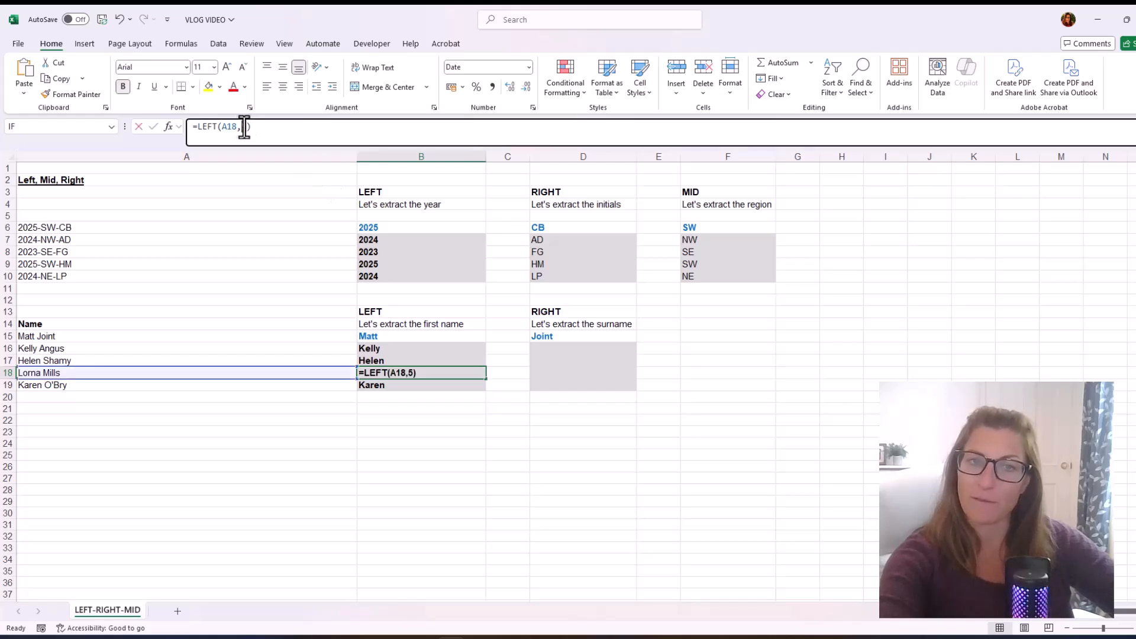
double_click(242, 127)
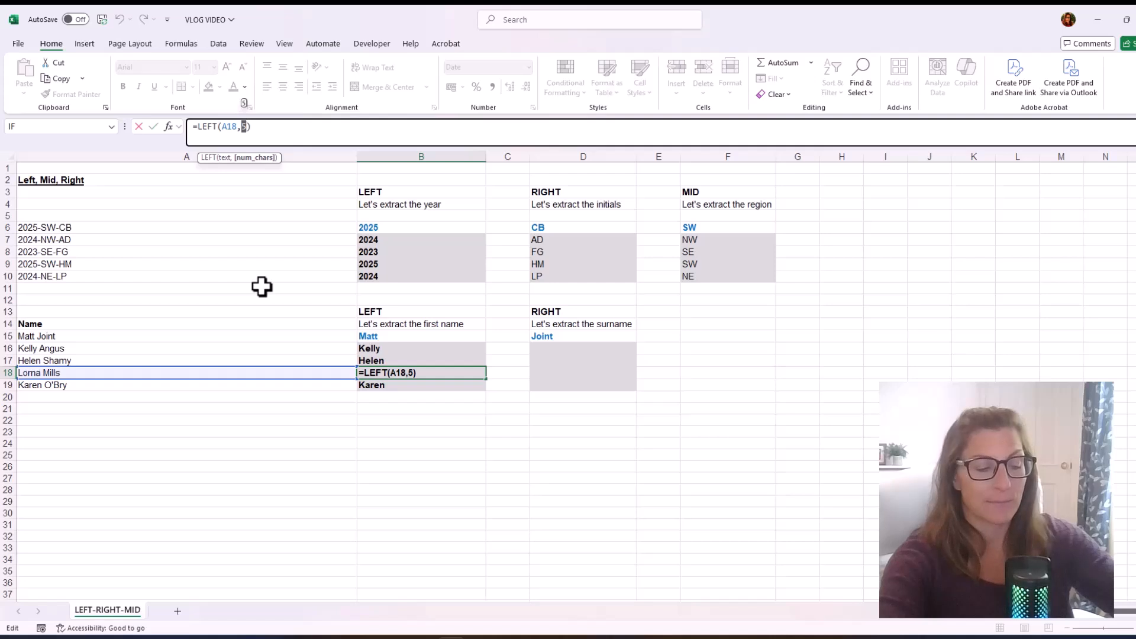
key("Return")
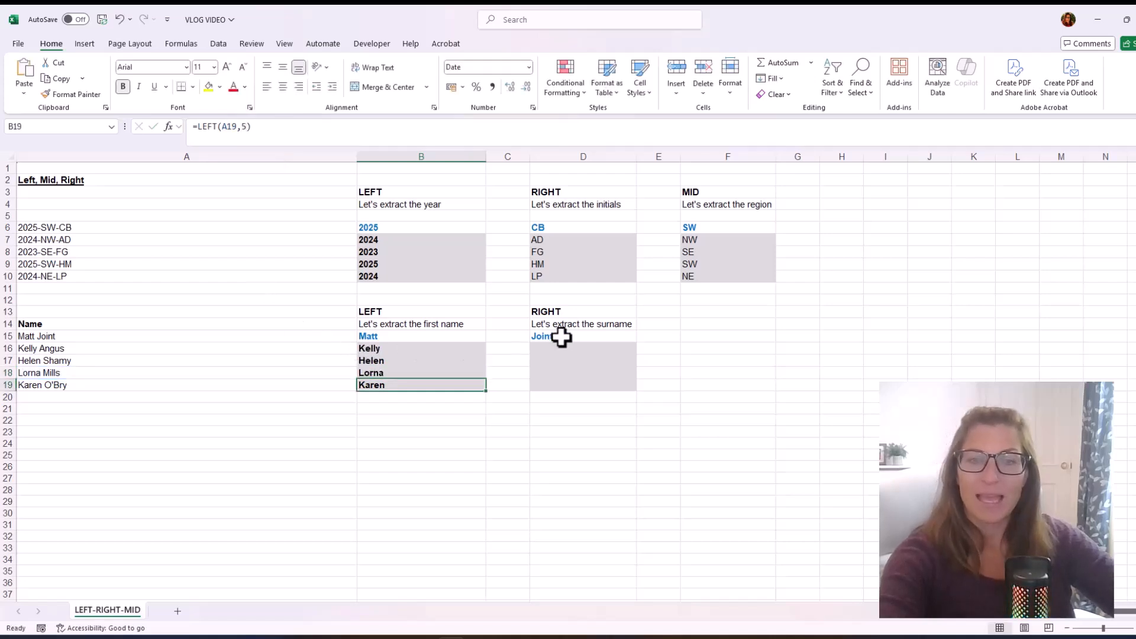
Enter =RIGHT(A16,5) in D16 to extract the surname and fill the formula down through D18.
left_click(560, 337)
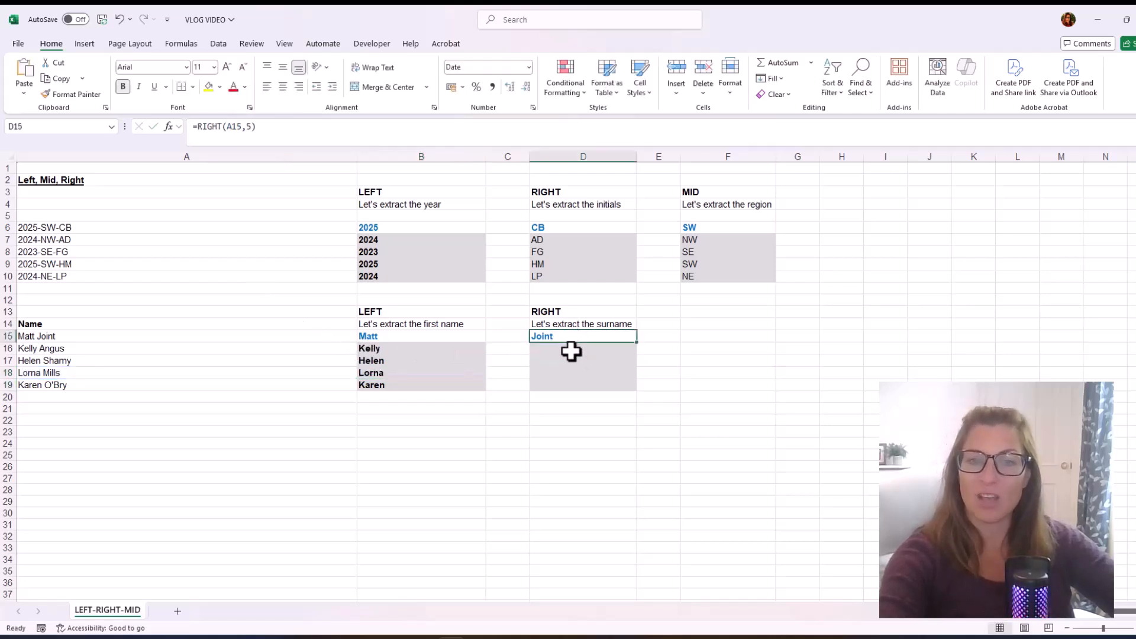
left_click(570, 350)
type("=")
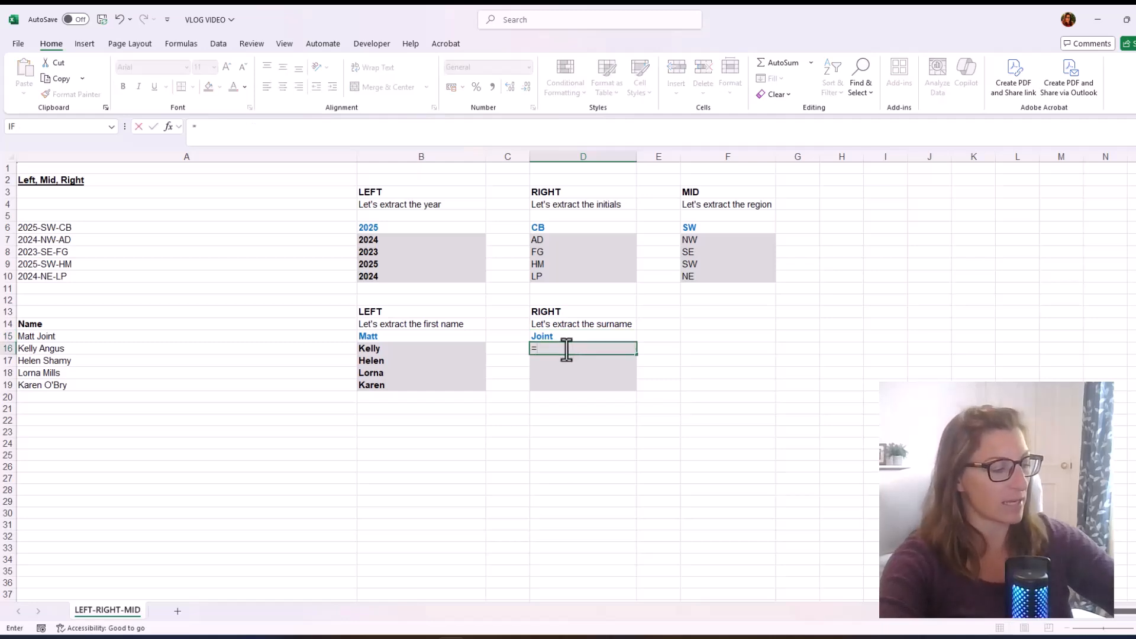
type("right(")
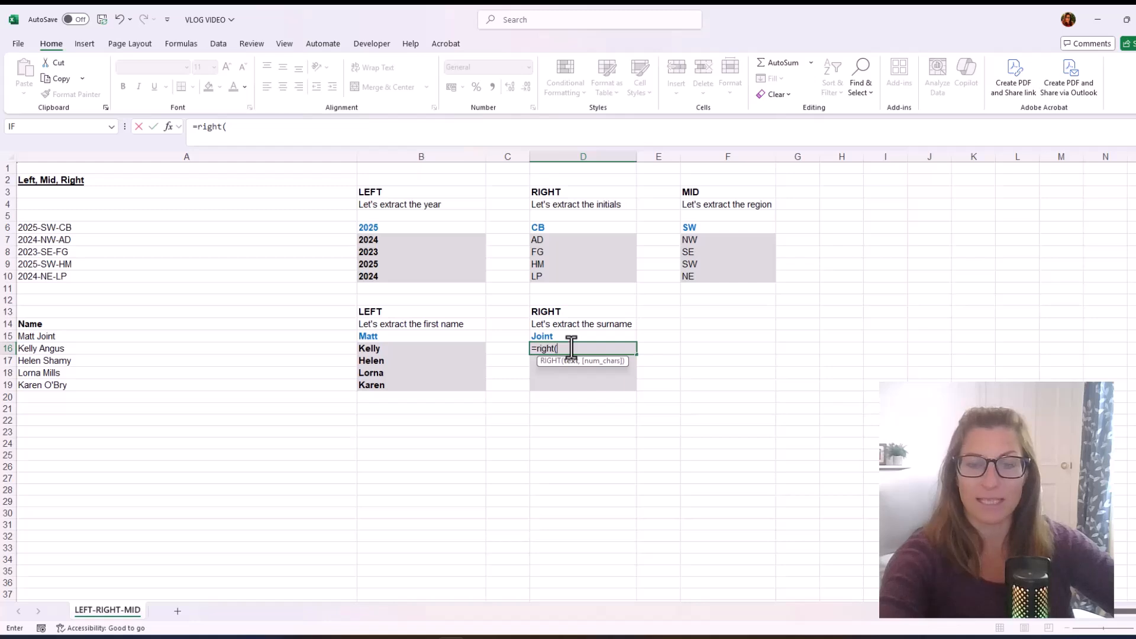
left_click(124, 349)
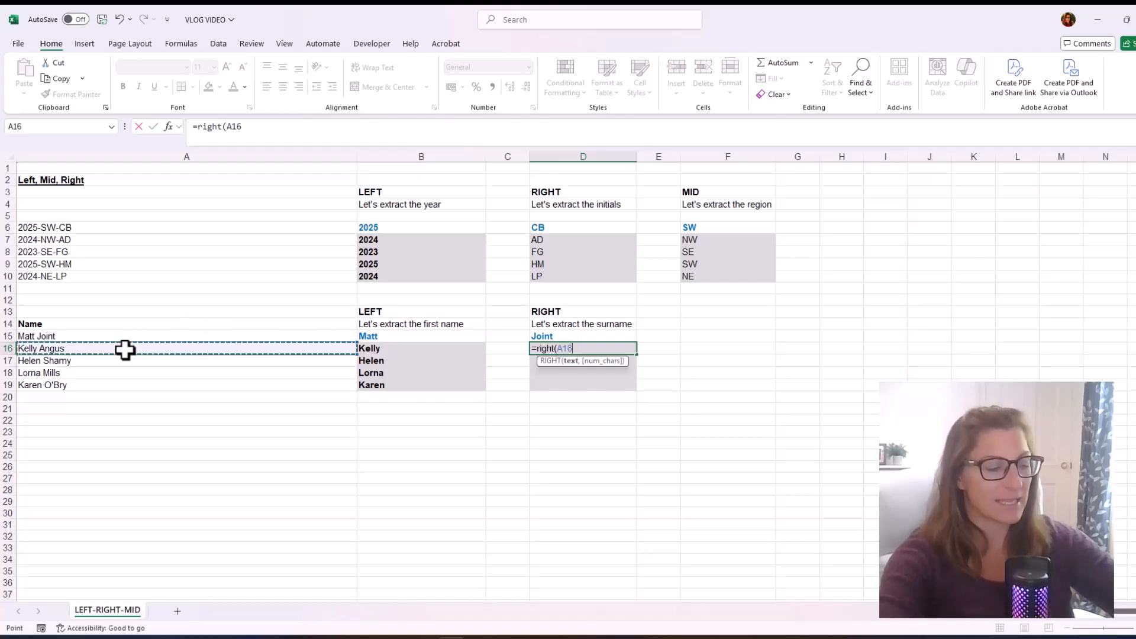
type(",")
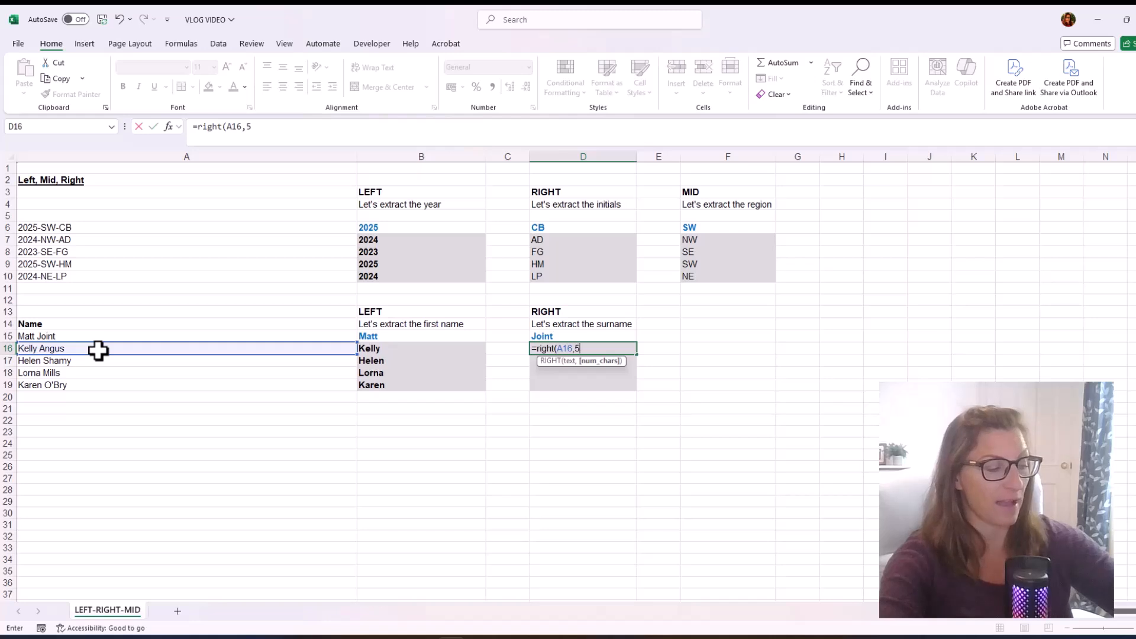
type("5")
key("Return")
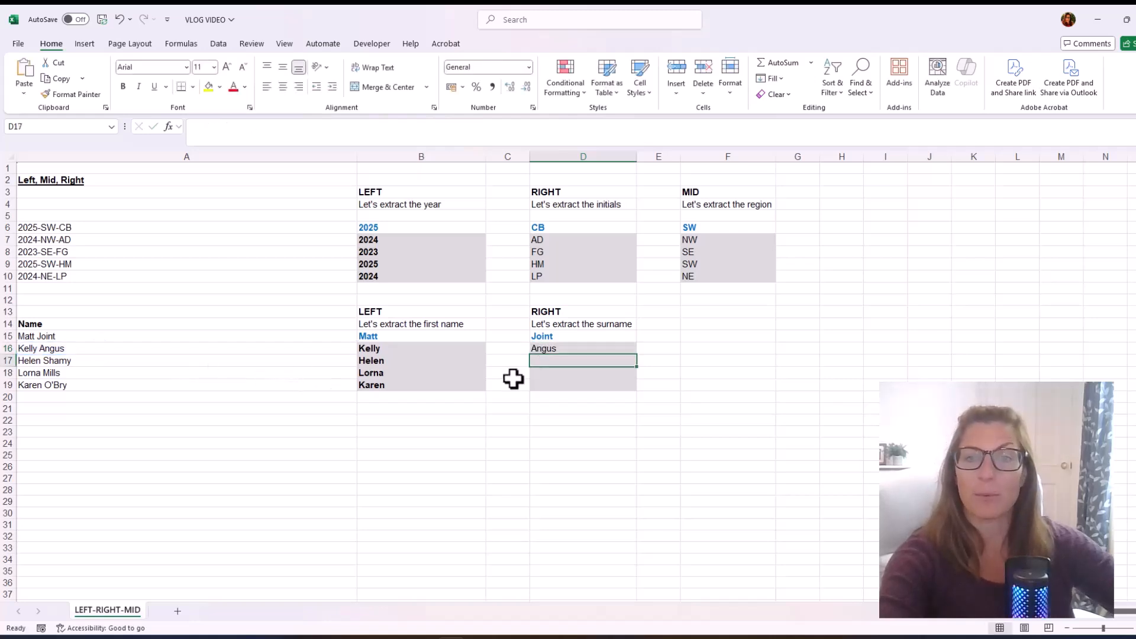
left_click(571, 349)
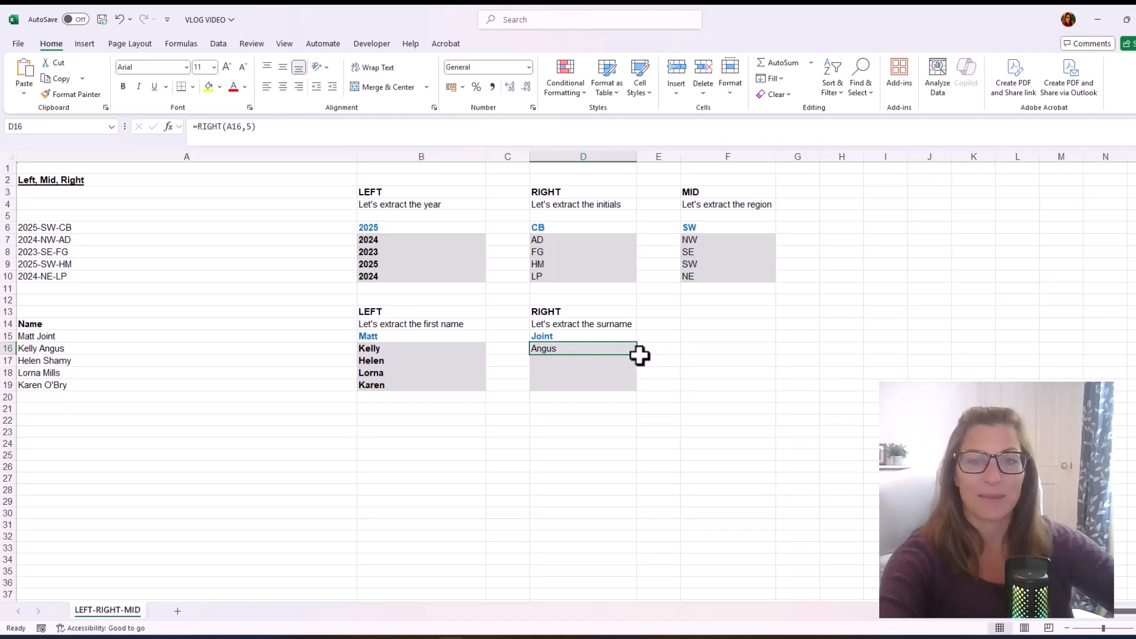
left_click_drag(637, 355, 639, 386)
Remove the trailing space after the full name in A18 and check the RIGHT formula's result in D18.
left_click(573, 372)
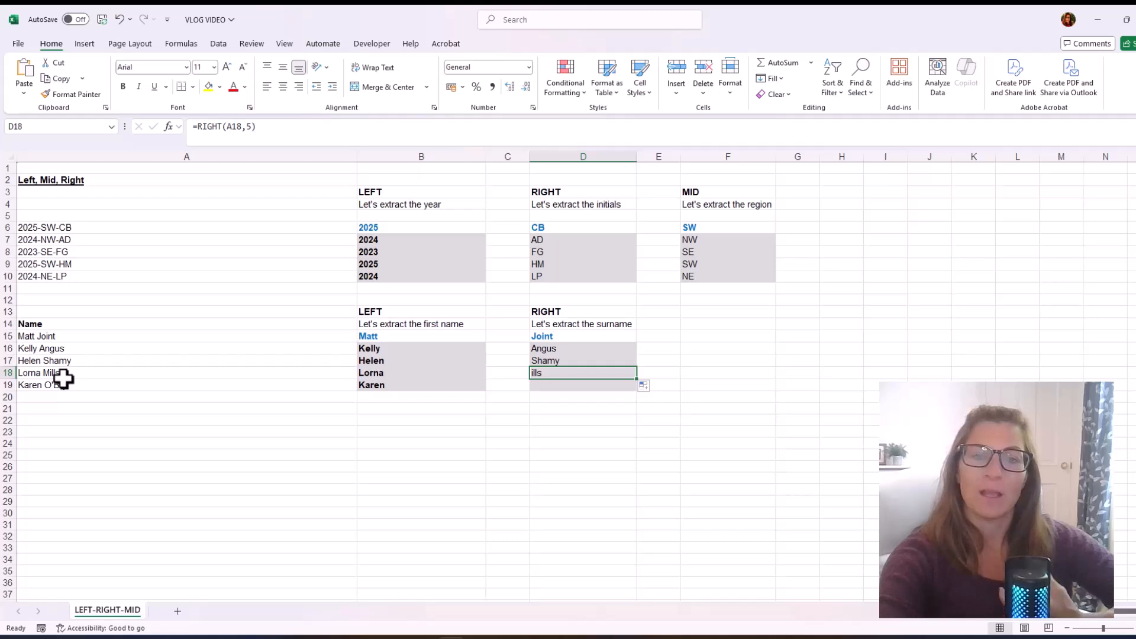
left_click(115, 374)
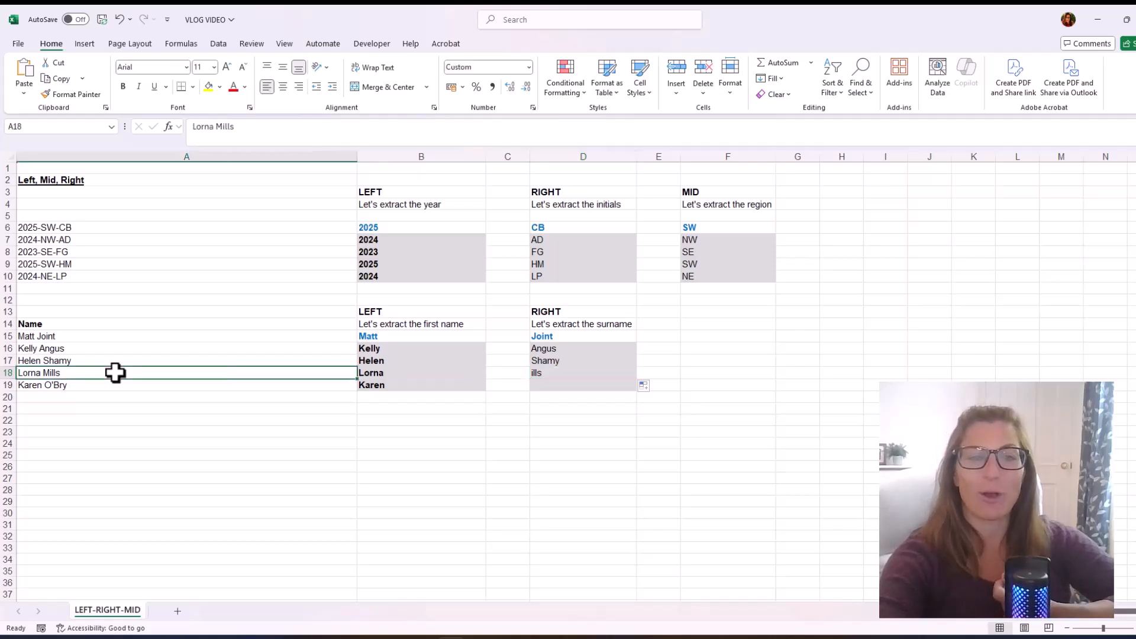
left_click(296, 123)
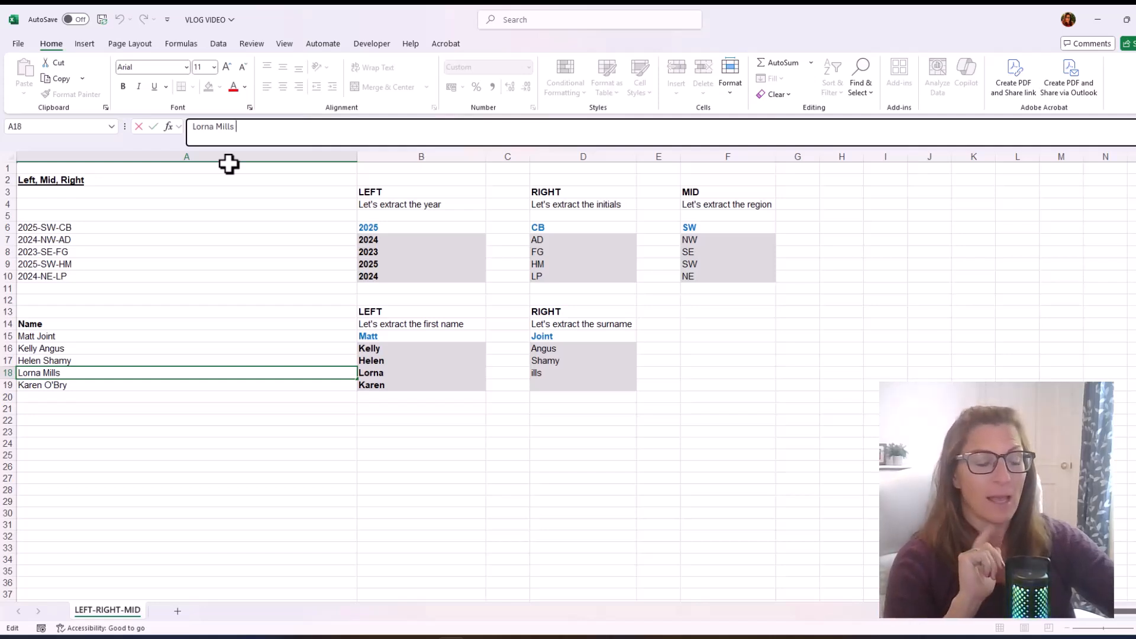
key("Return")
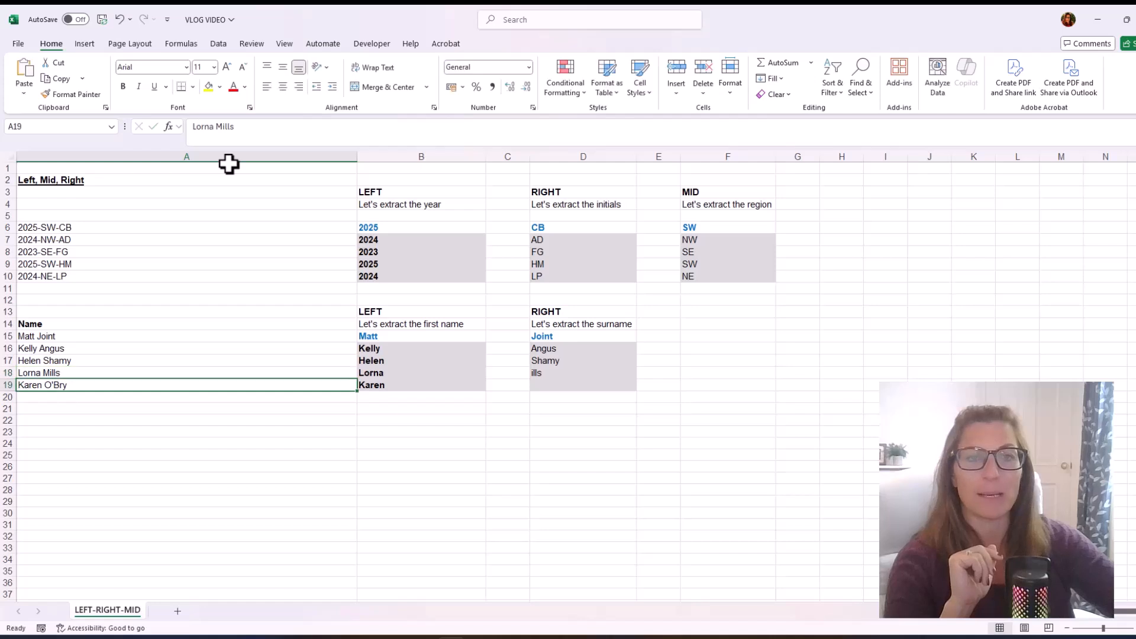
key("Up")
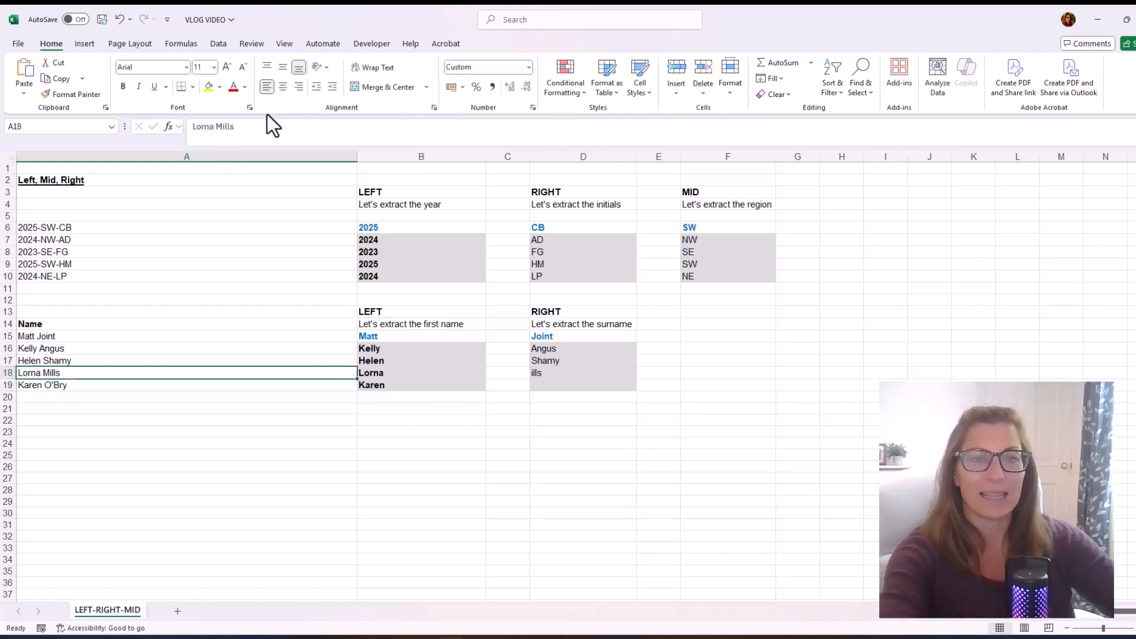
left_click(268, 126)
key("Return")
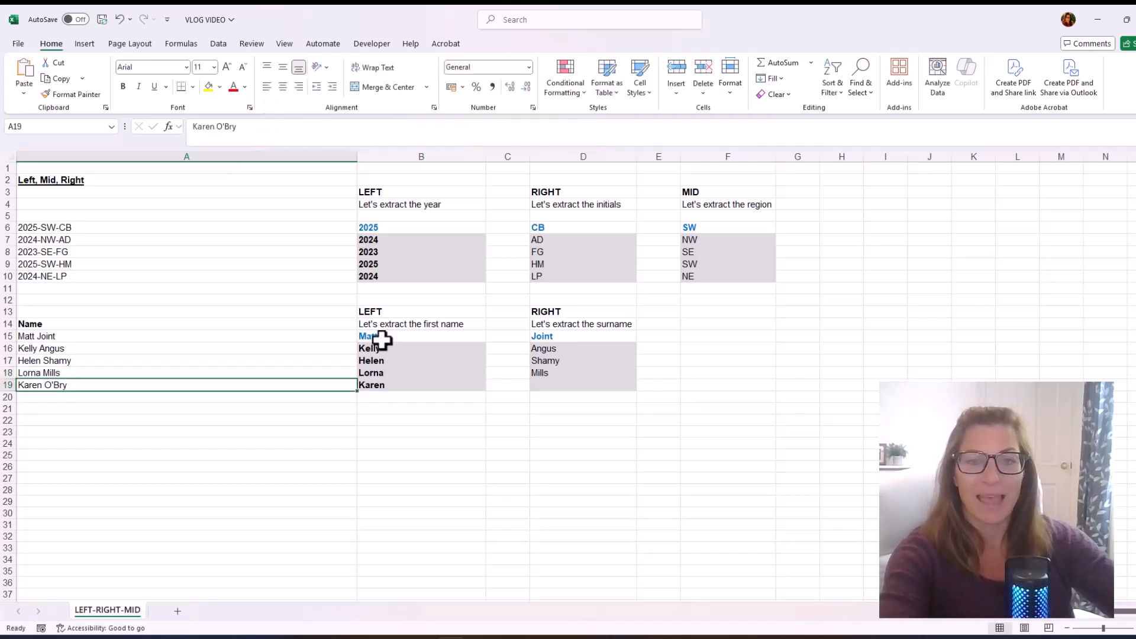
left_click(542, 373)
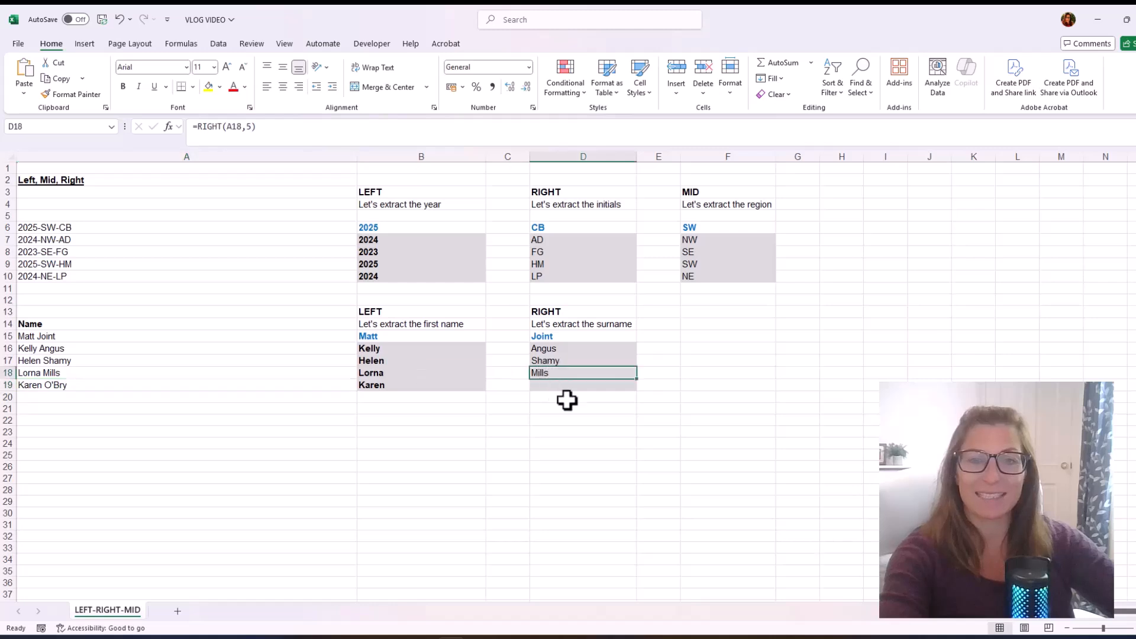
Extend the RIGHT formula from D18 down into D19 to extract the last surname.
left_click(535, 386)
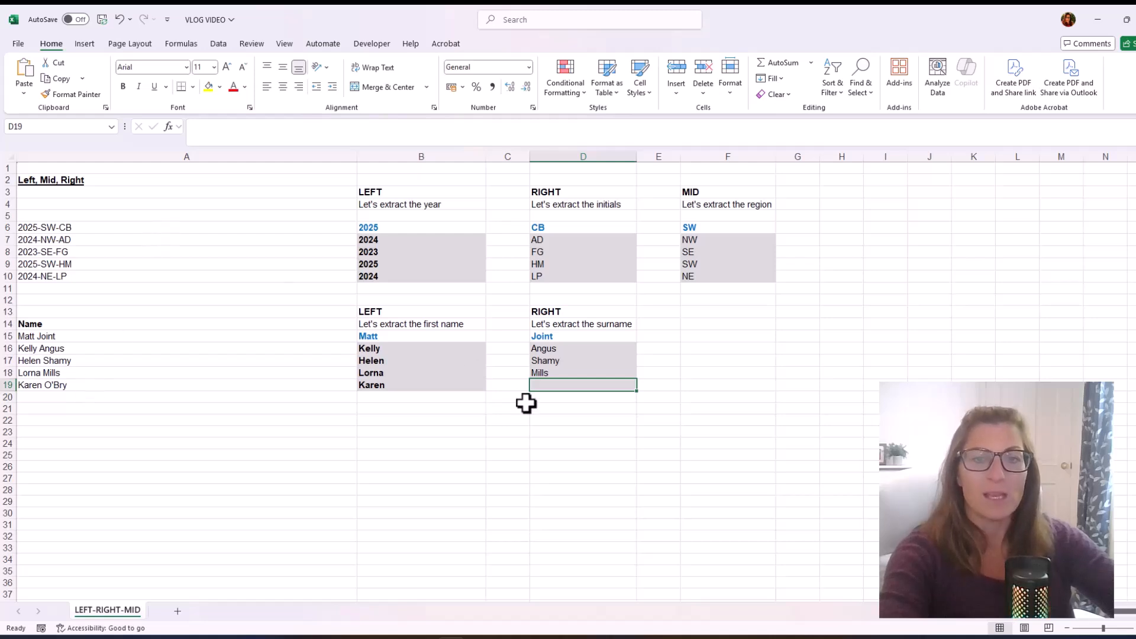
left_click(581, 369)
left_click_drag(637, 390, 637, 398)
left_click(590, 386)
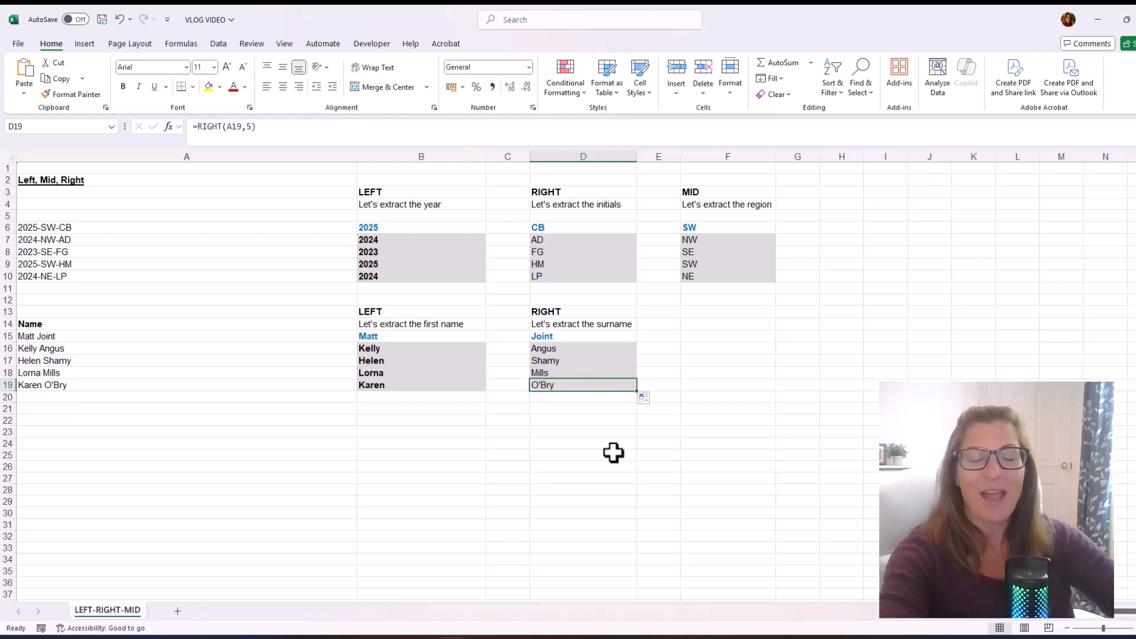
left_click(615, 453)
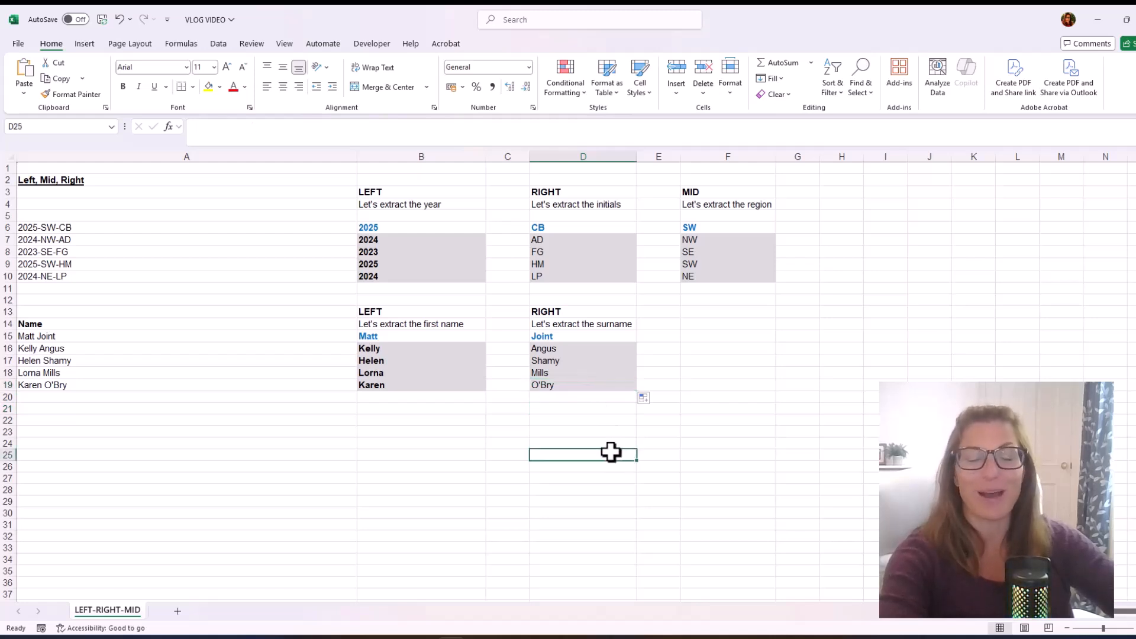